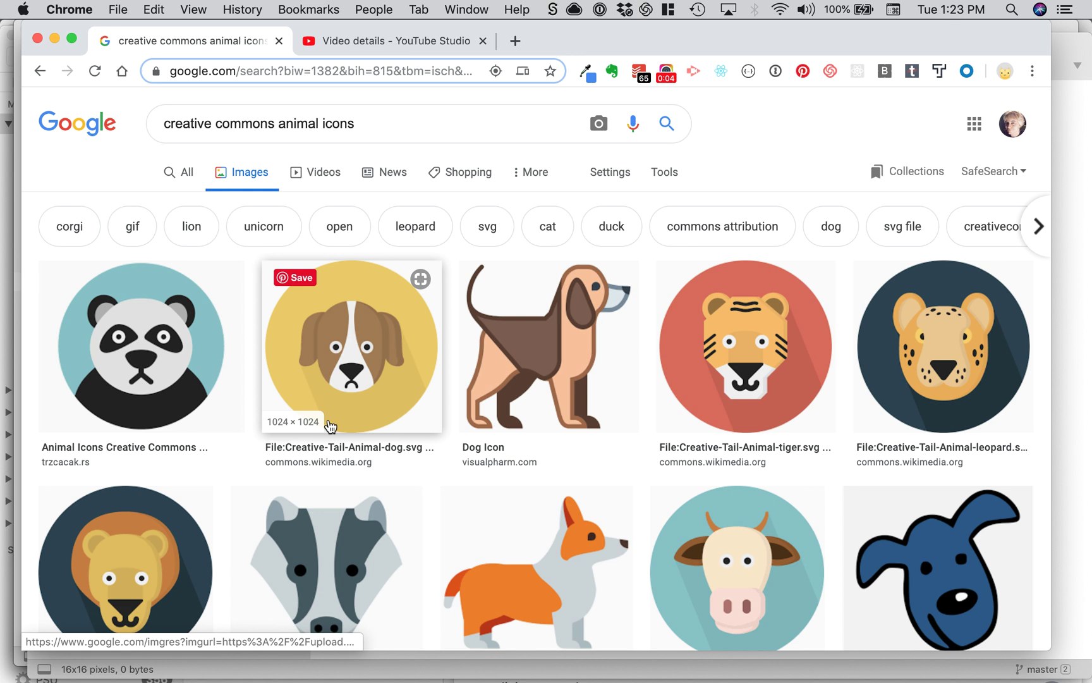
Replace 'animal' with 'cafe' and search for creative commons cafe icons.
scroll(329, 426, "down", 5)
scroll(328, 427, "down", 4)
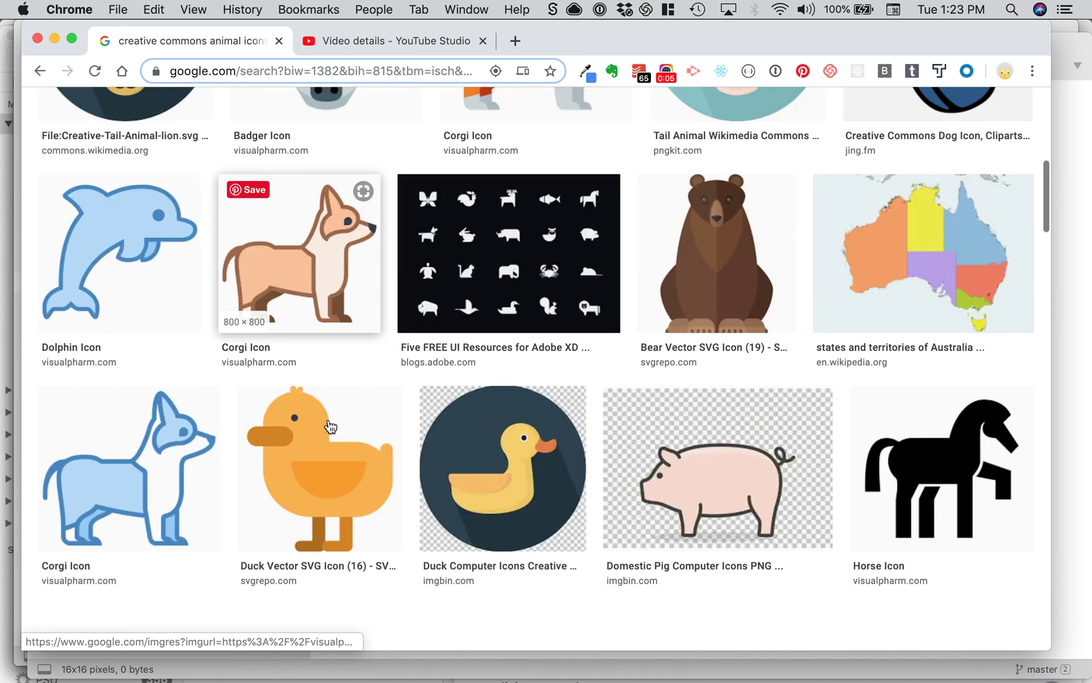
scroll(330, 428, "down", 3)
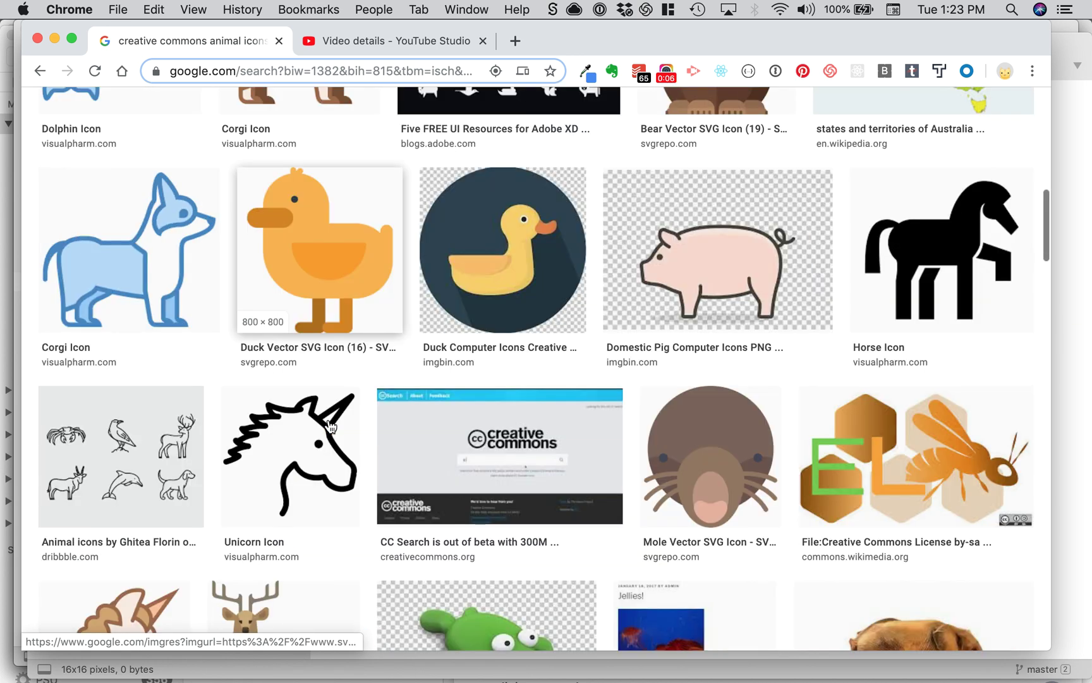
scroll(329, 427, "down", 5)
scroll(326, 427, "up", 20)
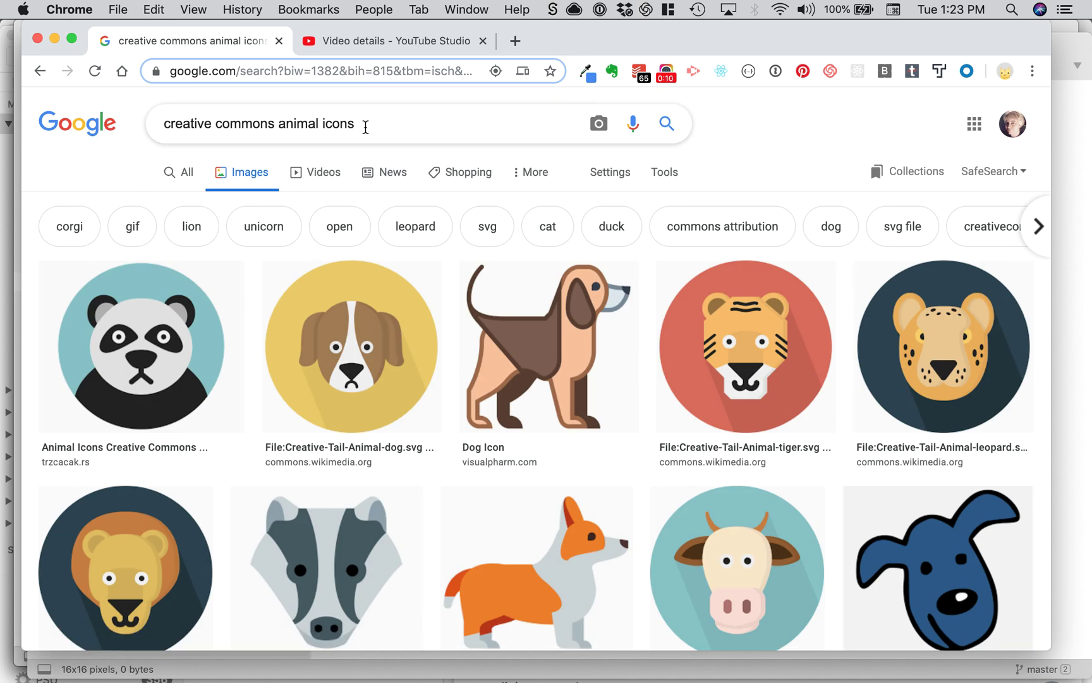
left_click_drag(275, 124, 167, 125)
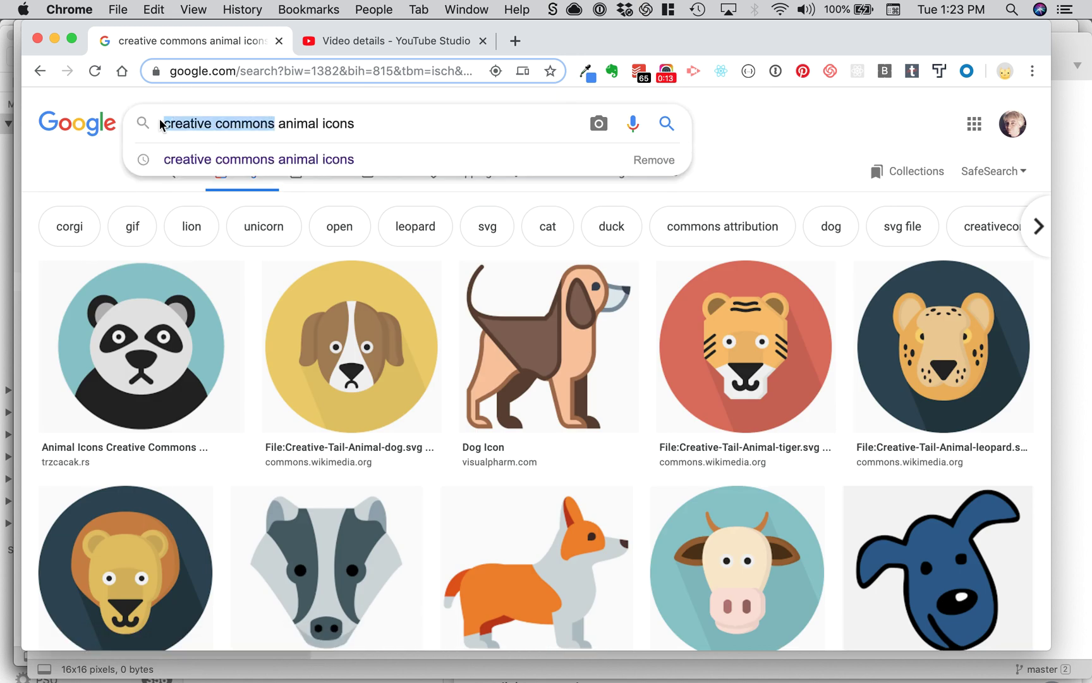
left_click(294, 125)
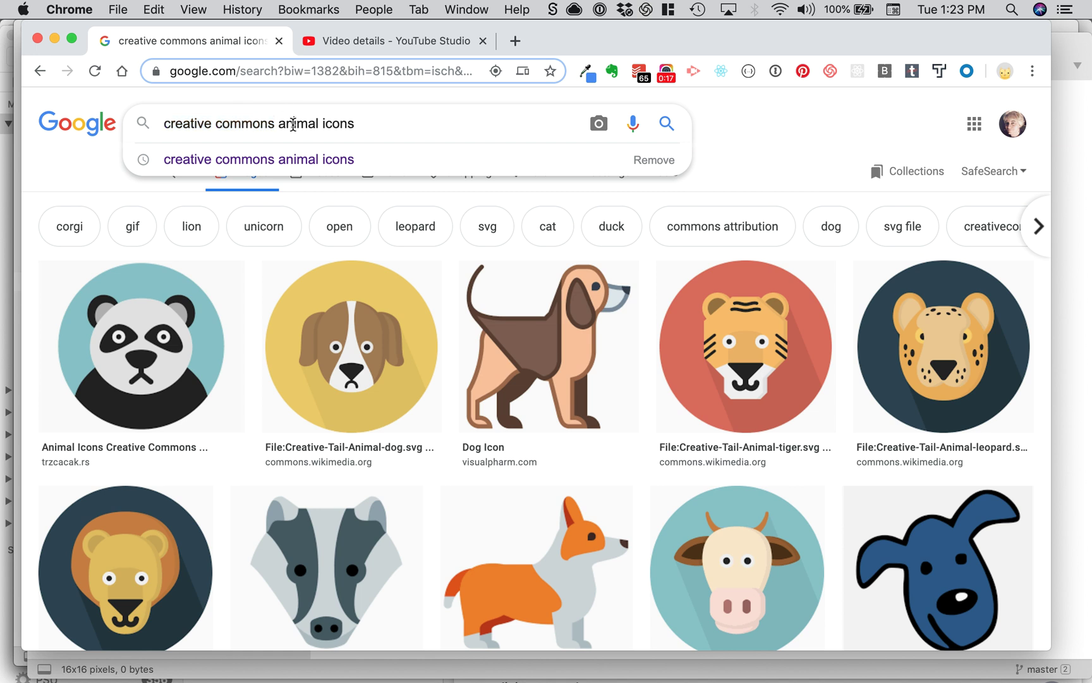
double_click(293, 124)
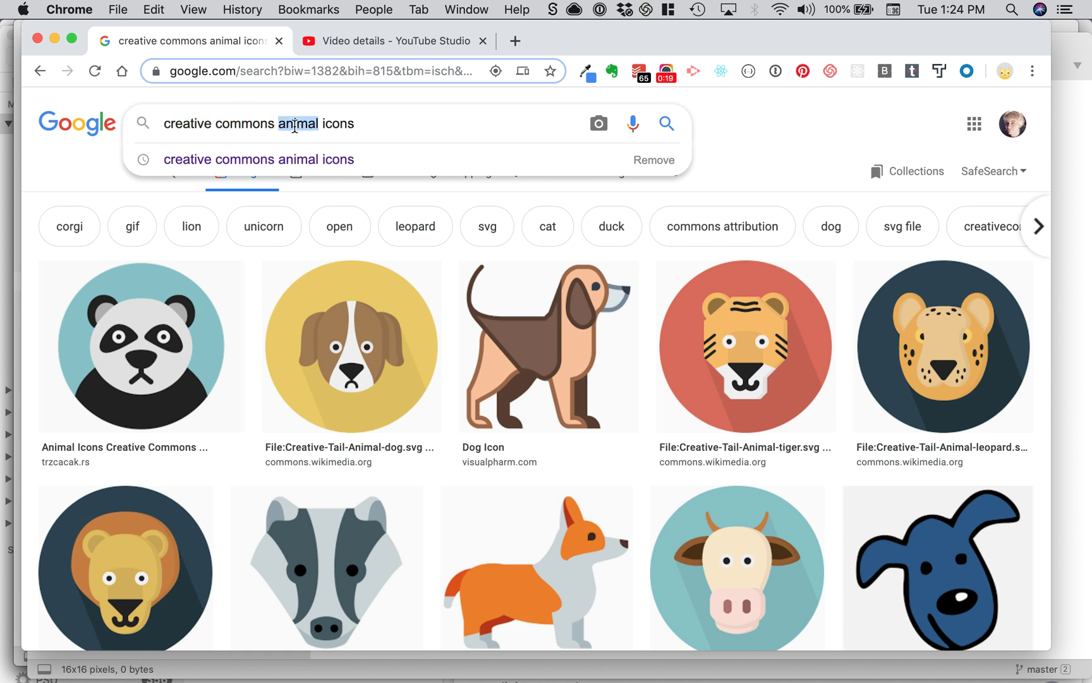
type("cate")
key("Return")
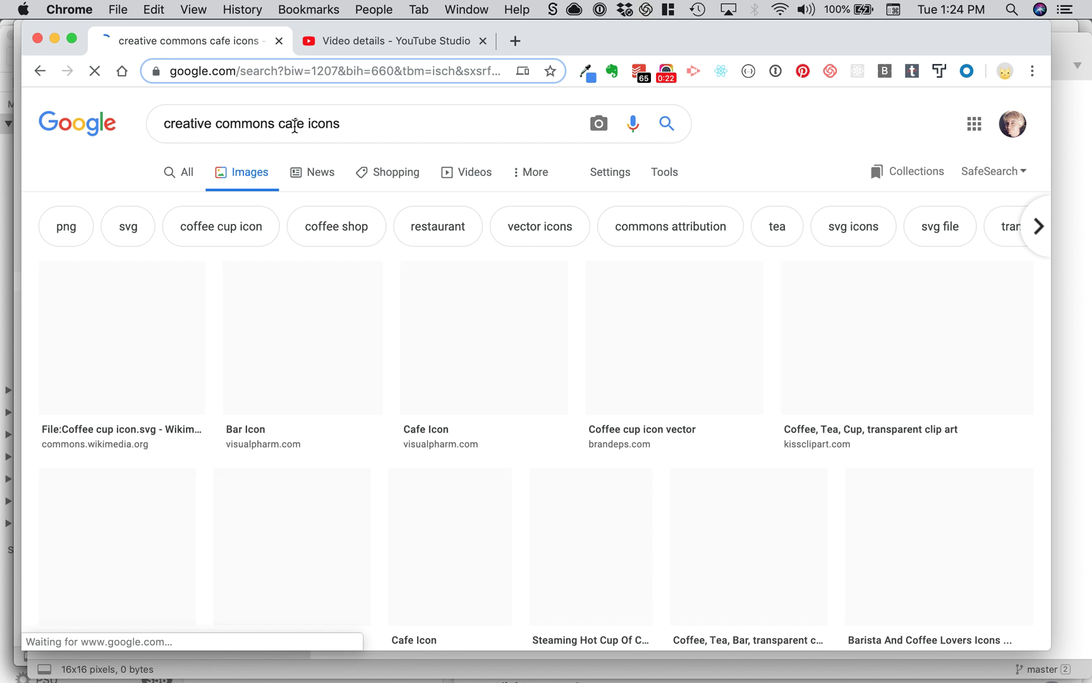
Swap 'cafe' for 'italia' and rerun the creative commons icons search.
scroll(395, 441, "down", 1)
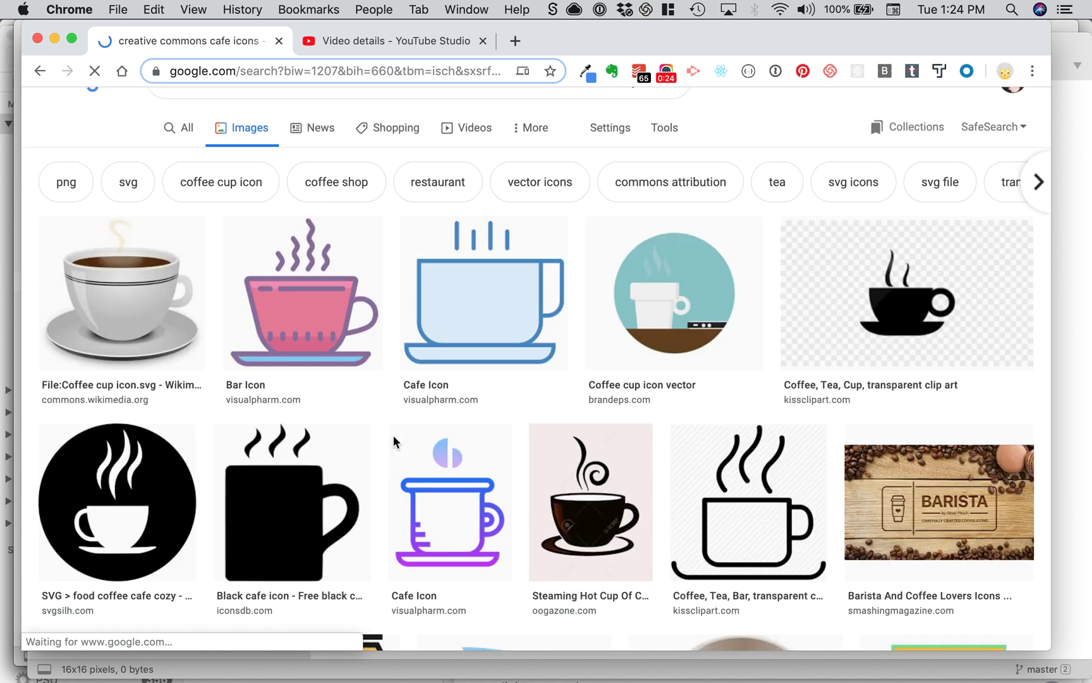
scroll(394, 440, "down", 2)
scroll(395, 442, "down", 1)
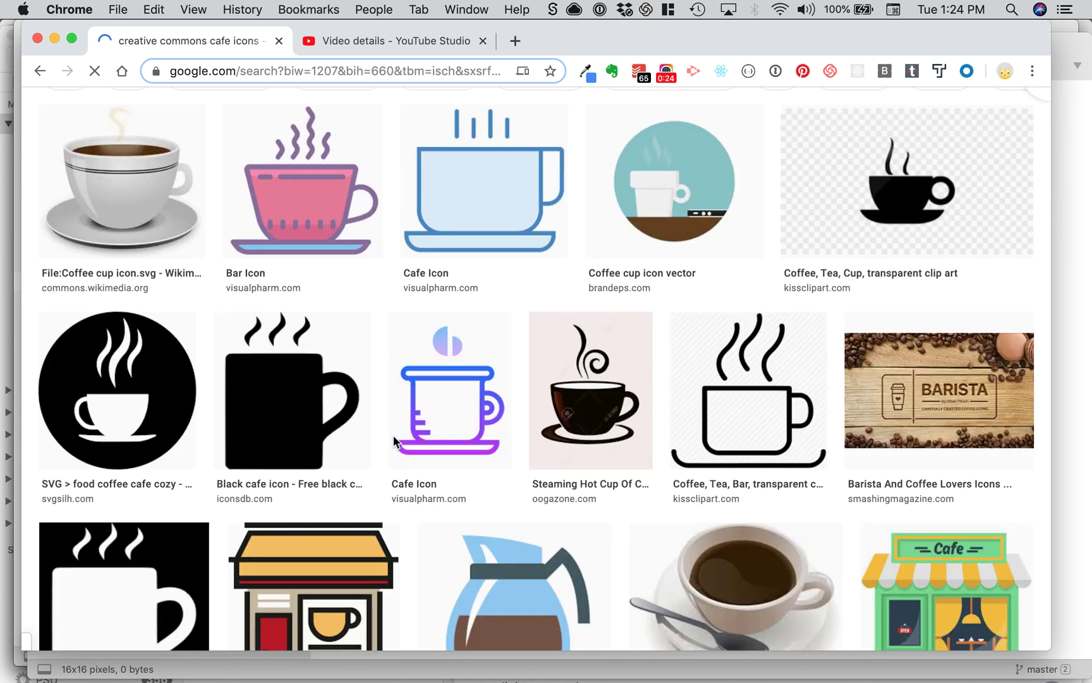
scroll(395, 441, "up", 4)
double_click(288, 123)
type("itali")
type("a")
key("Return")
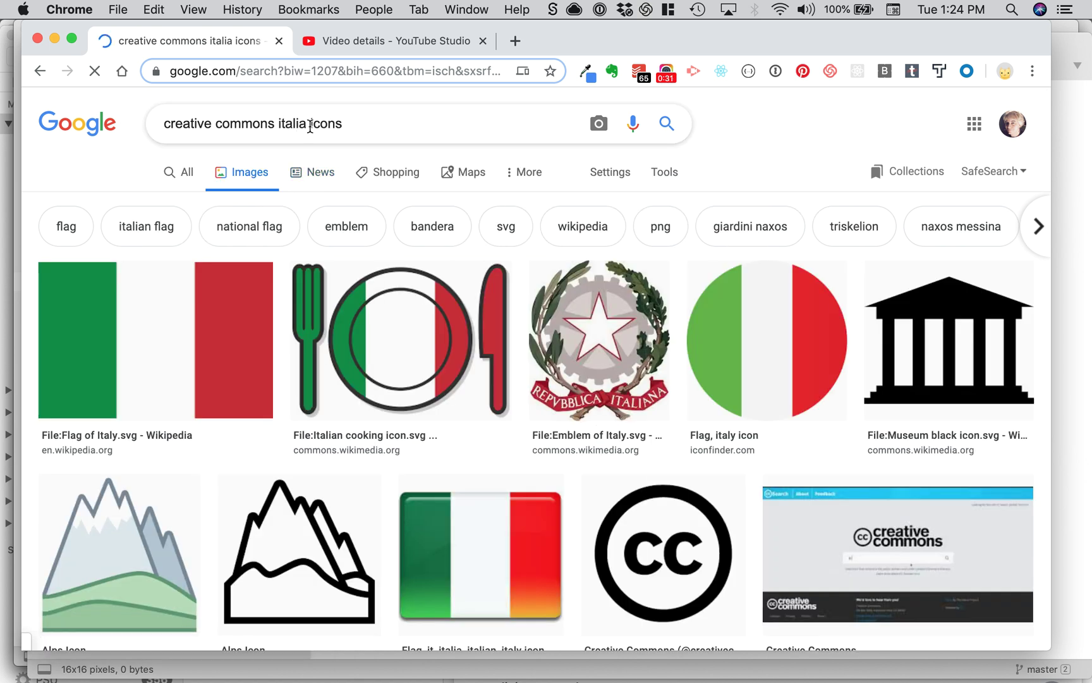
Swap 'italia' for 'donut' and search for creative commons donut icons.
double_click(302, 126)
left_click(305, 128)
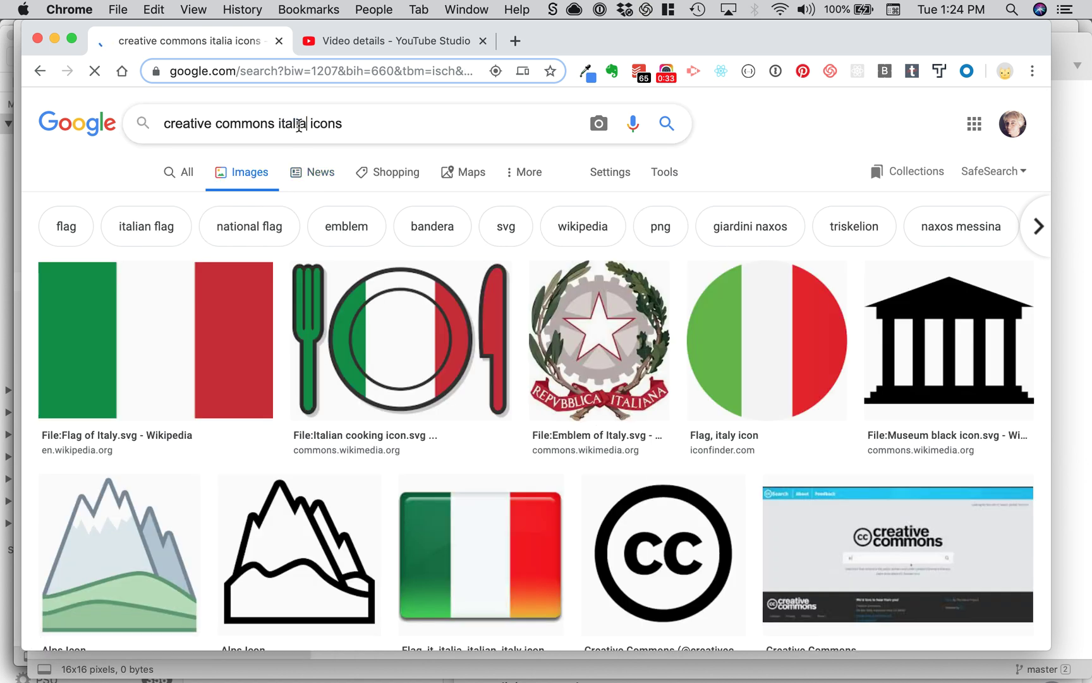
double_click(300, 125)
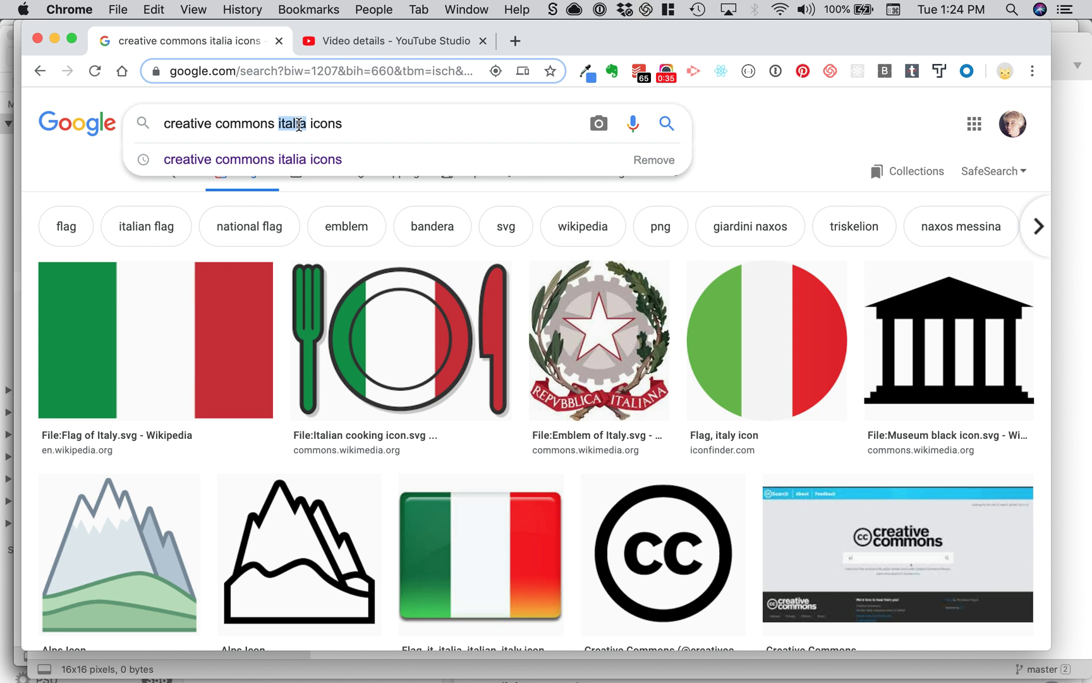
type("donut")
key("Return")
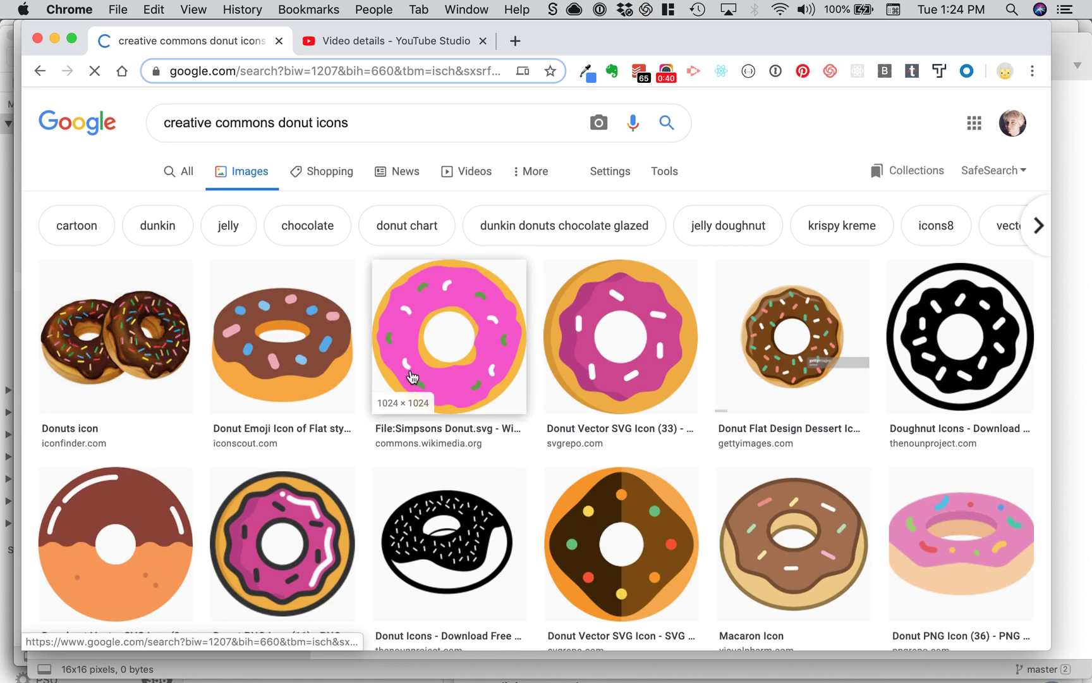
Change the query back to 'animal' and rerun the creative commons animal icons search.
scroll(412, 376, "down", 5)
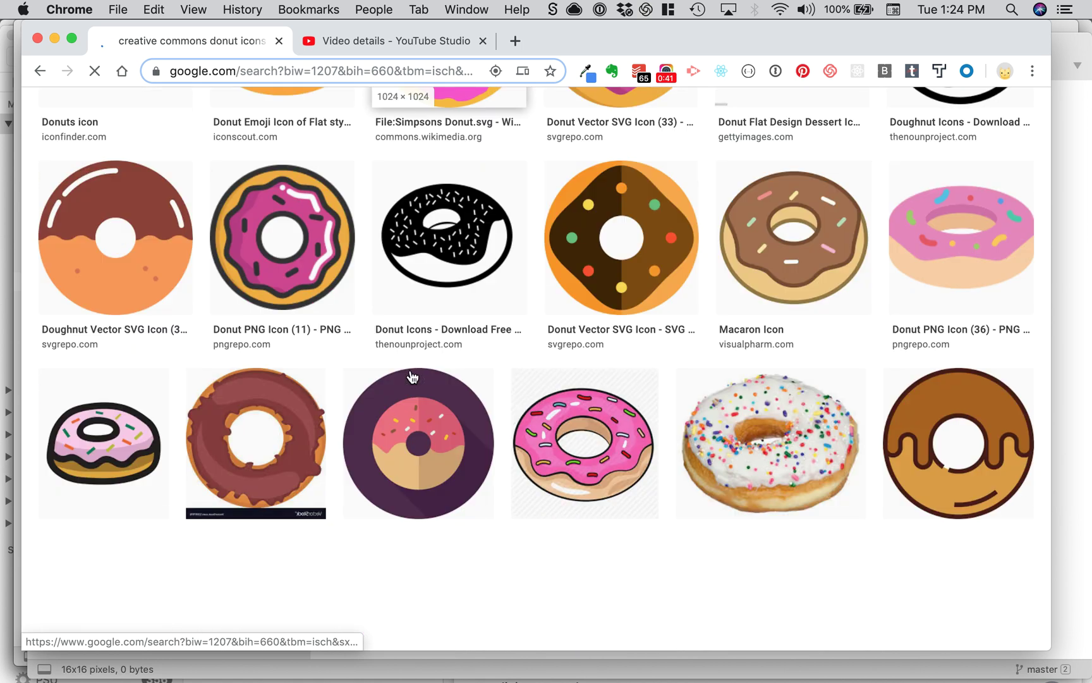
scroll(412, 377, "down", 3)
scroll(412, 377, "up", 10)
double_click(294, 123)
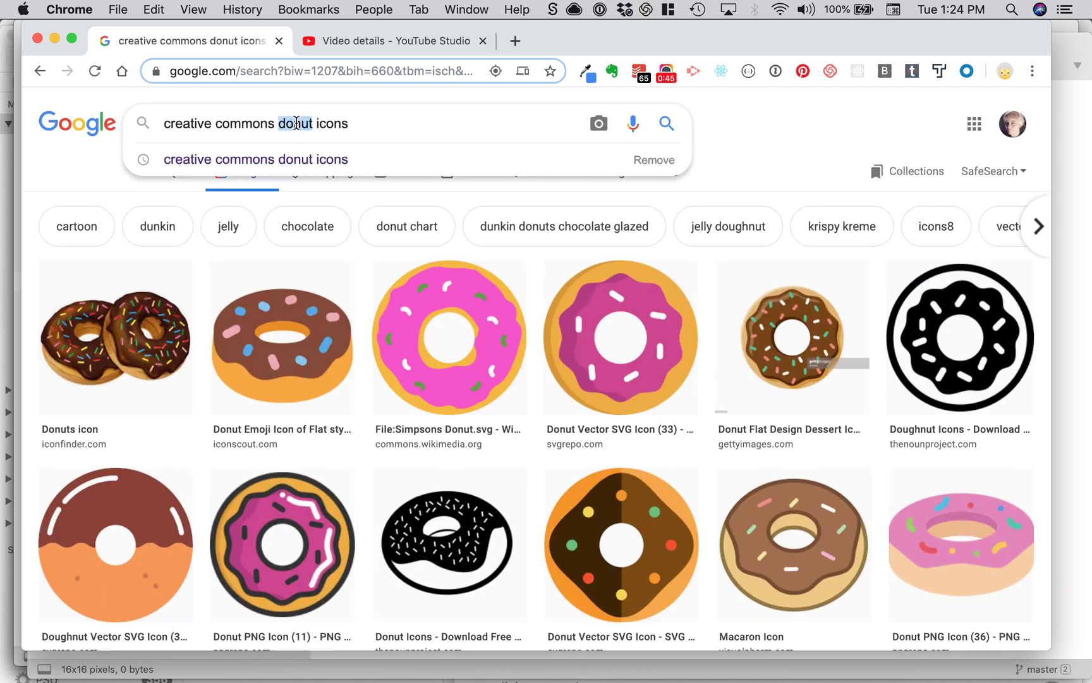
type("animal")
key("Return")
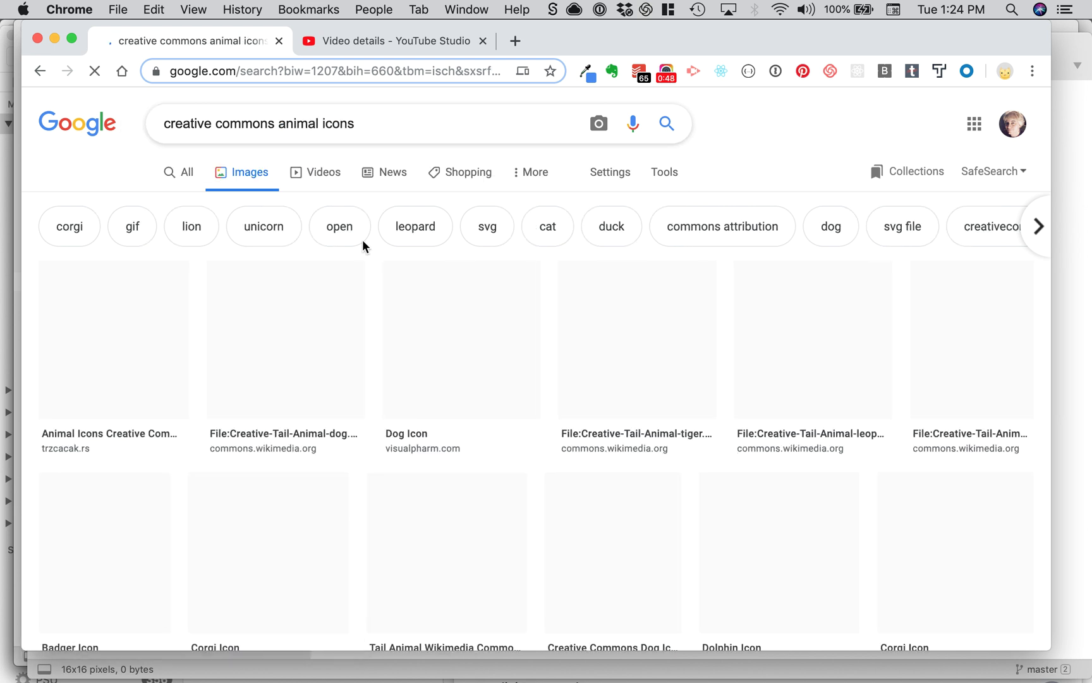
Browse the animal icon results and preview the Bee Vector SVG Icon from SVG Repo.
scroll(825, 445, "down", 1)
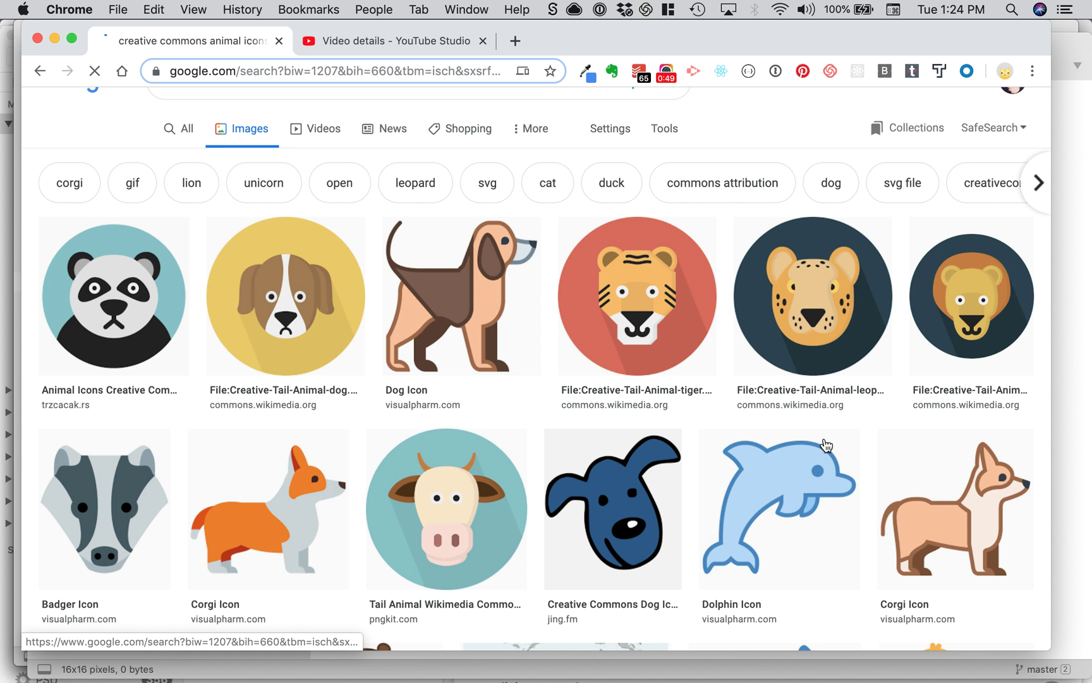
scroll(825, 444, "down", 1)
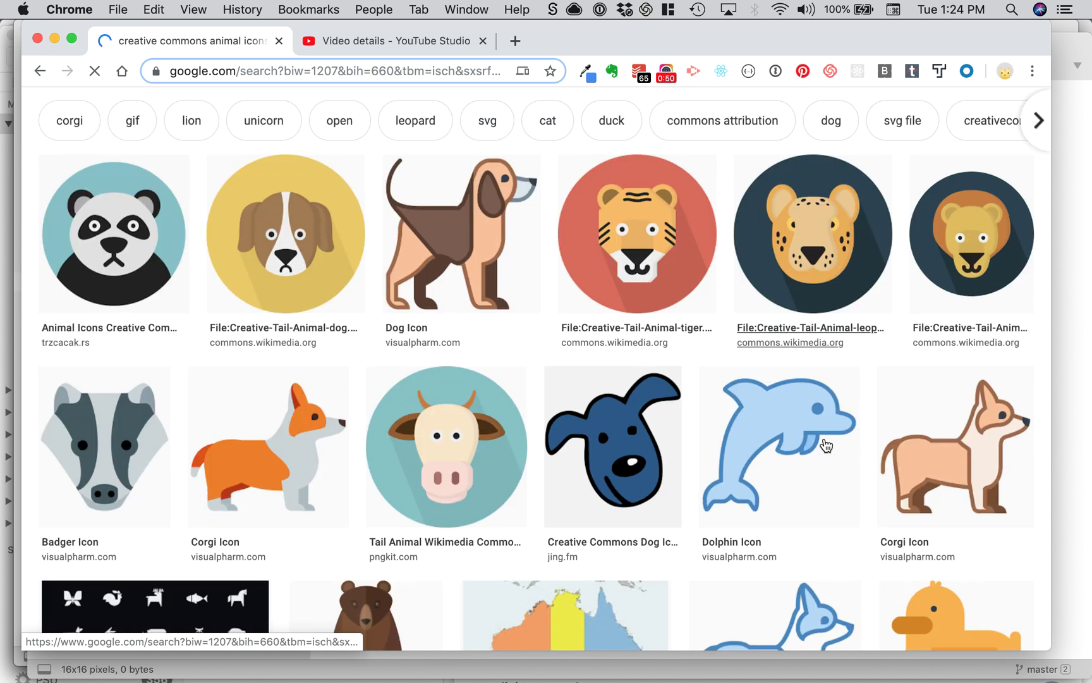
scroll(826, 446, "down", 3)
scroll(826, 445, "down", 3)
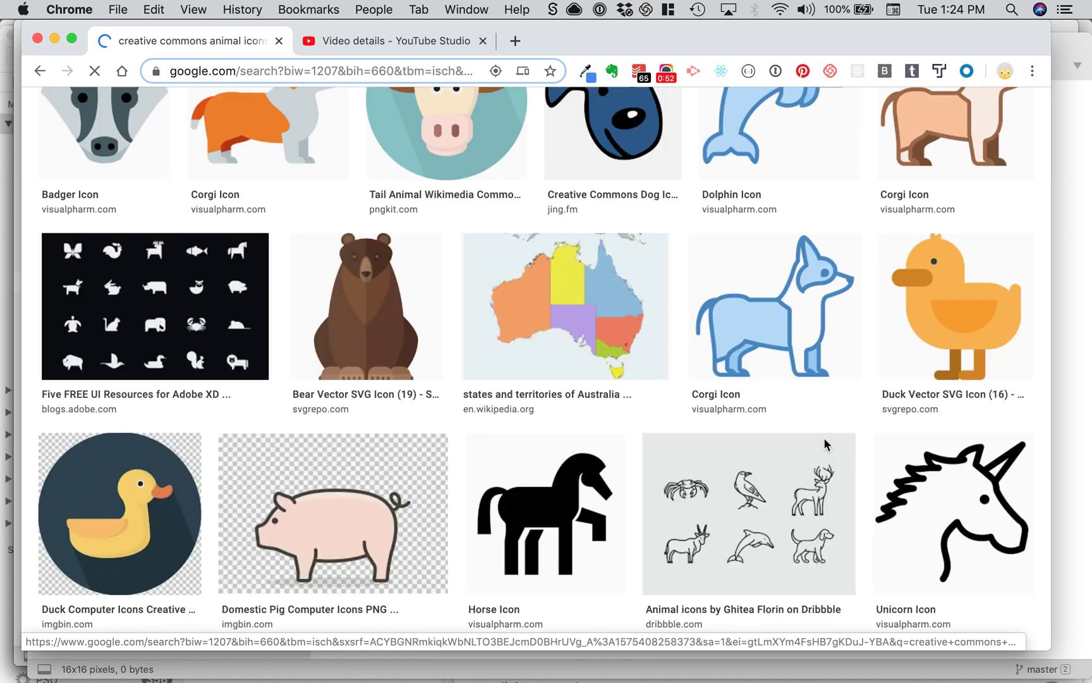
scroll(825, 444, "down", 1)
scroll(825, 444, "down", 7)
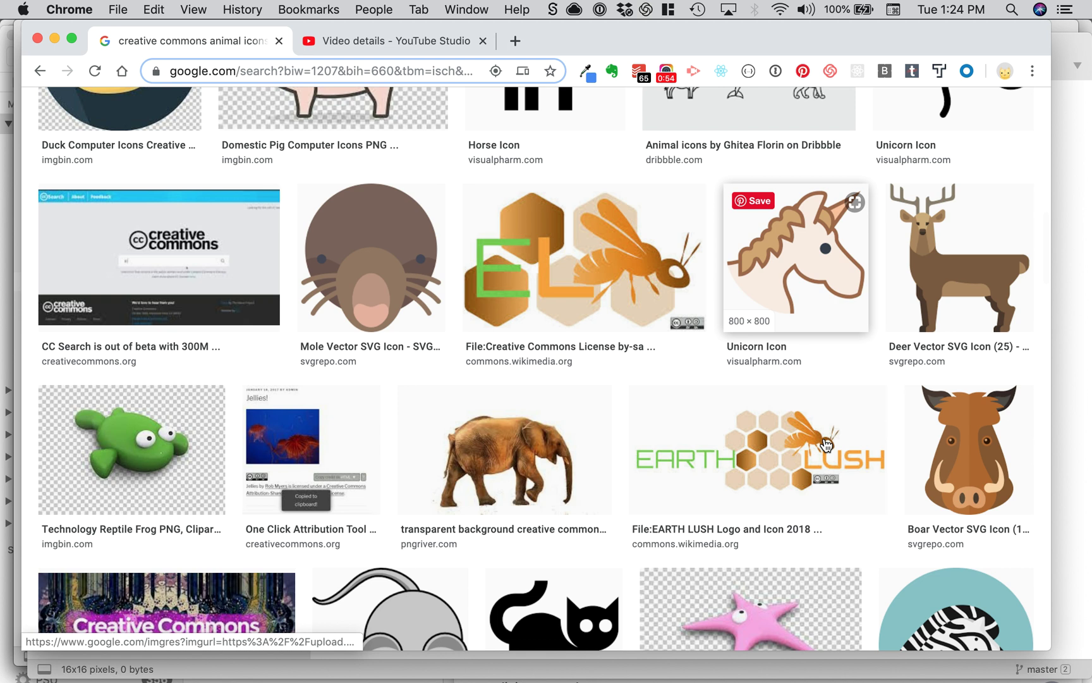
scroll(827, 445, "down", 7)
scroll(826, 446, "up", 3)
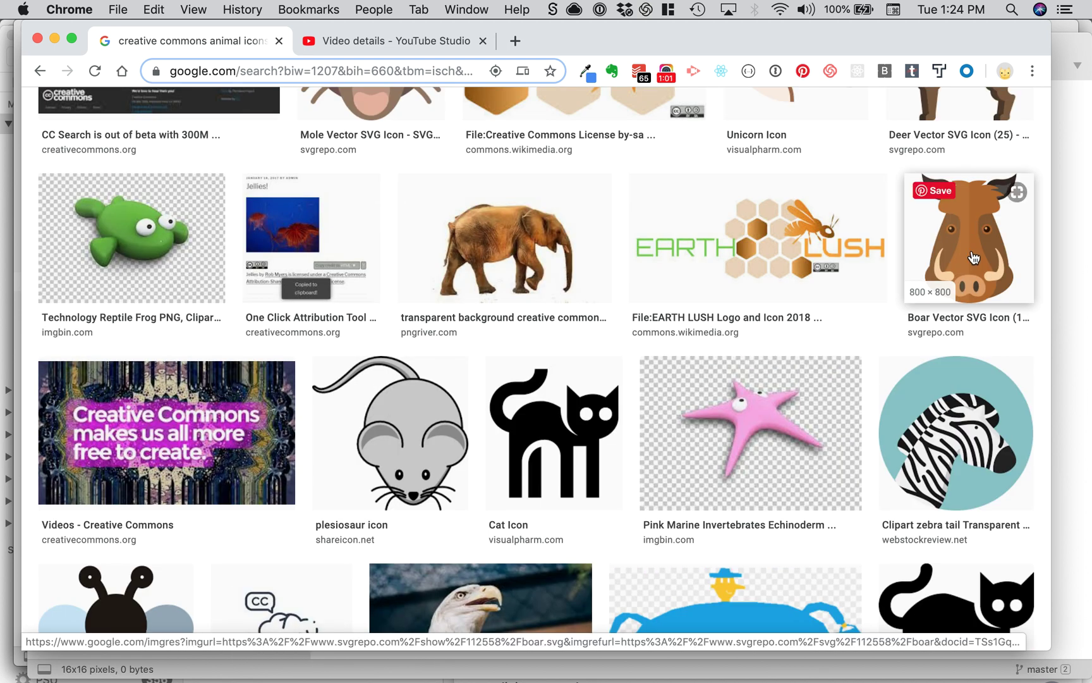
scroll(813, 329, "up", 1)
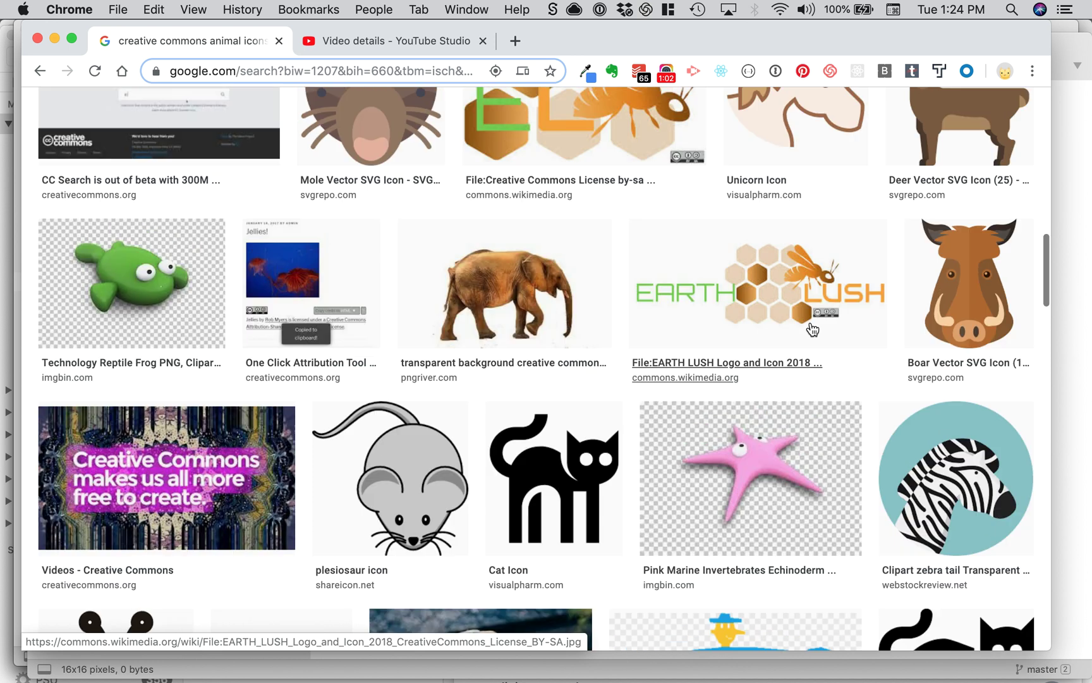
scroll(813, 329, "up", 2)
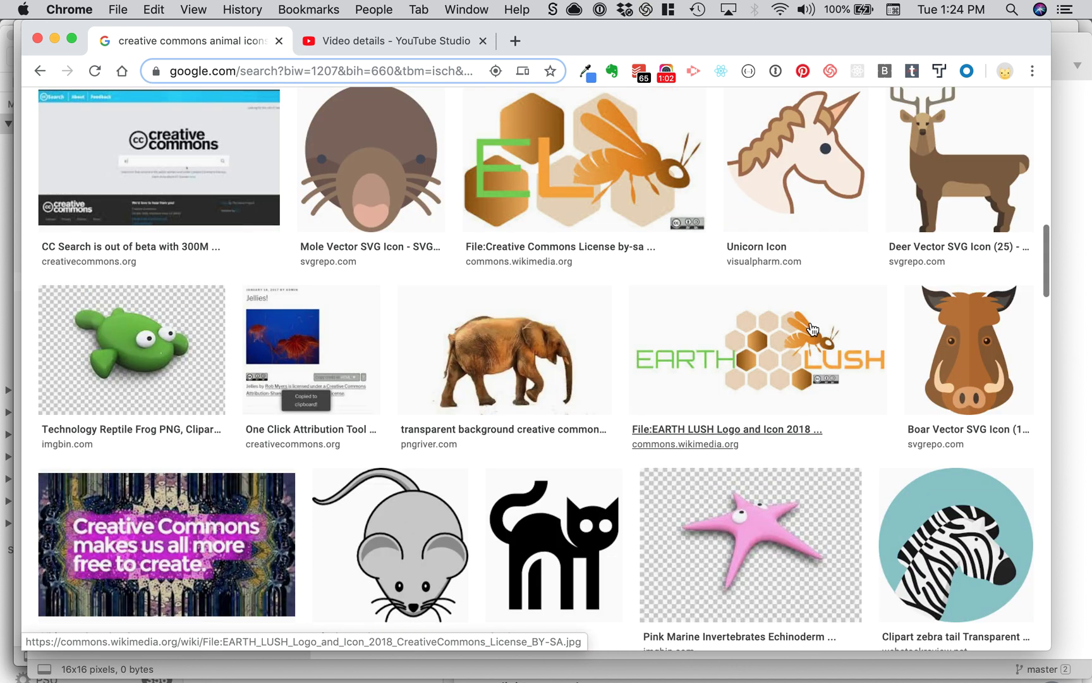
scroll(813, 329, "down", 3)
scroll(813, 329, "down", 3)
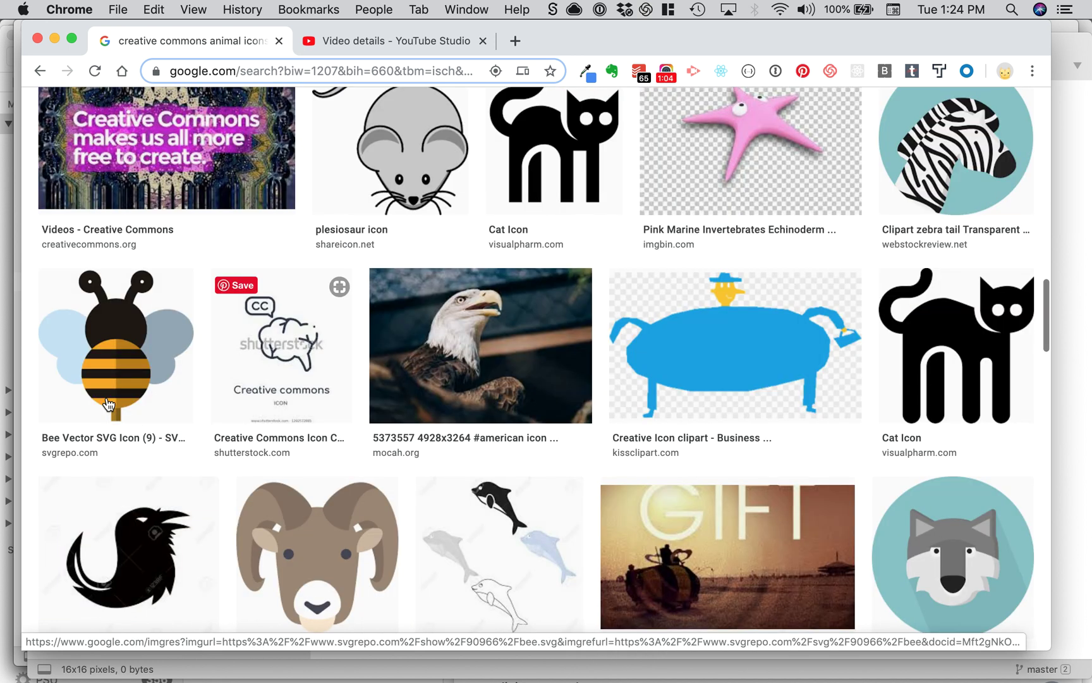
left_click(120, 367)
Scroll further through the results and preview the crow icon.
scroll(817, 517, "down", 4)
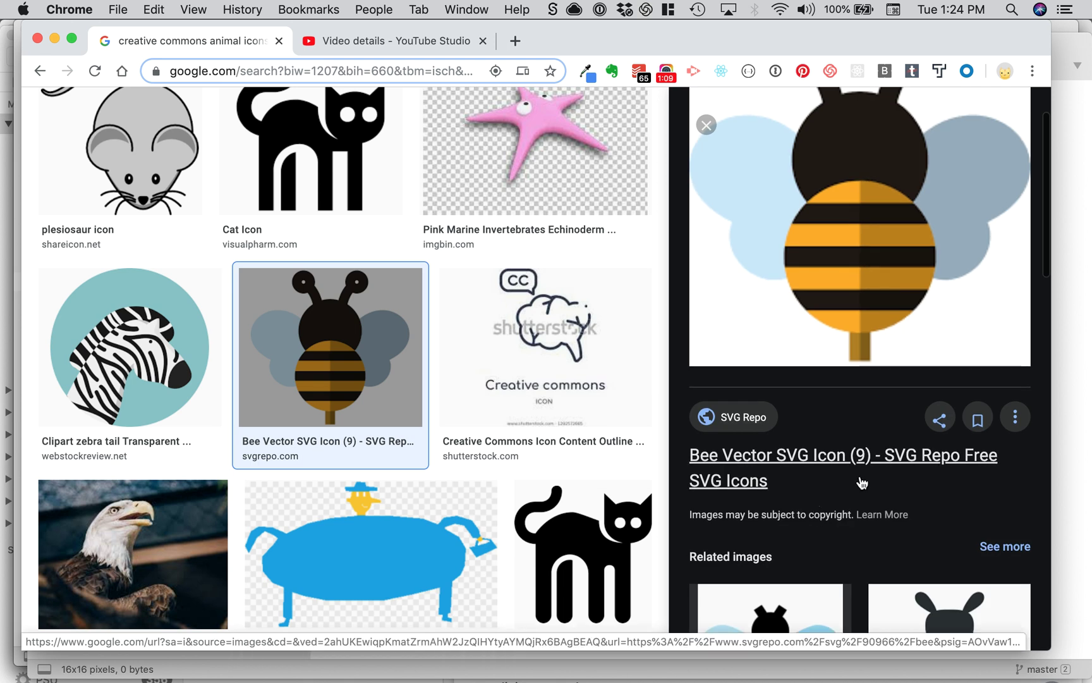
scroll(862, 483, "down", 1)
scroll(569, 619, "down", 3)
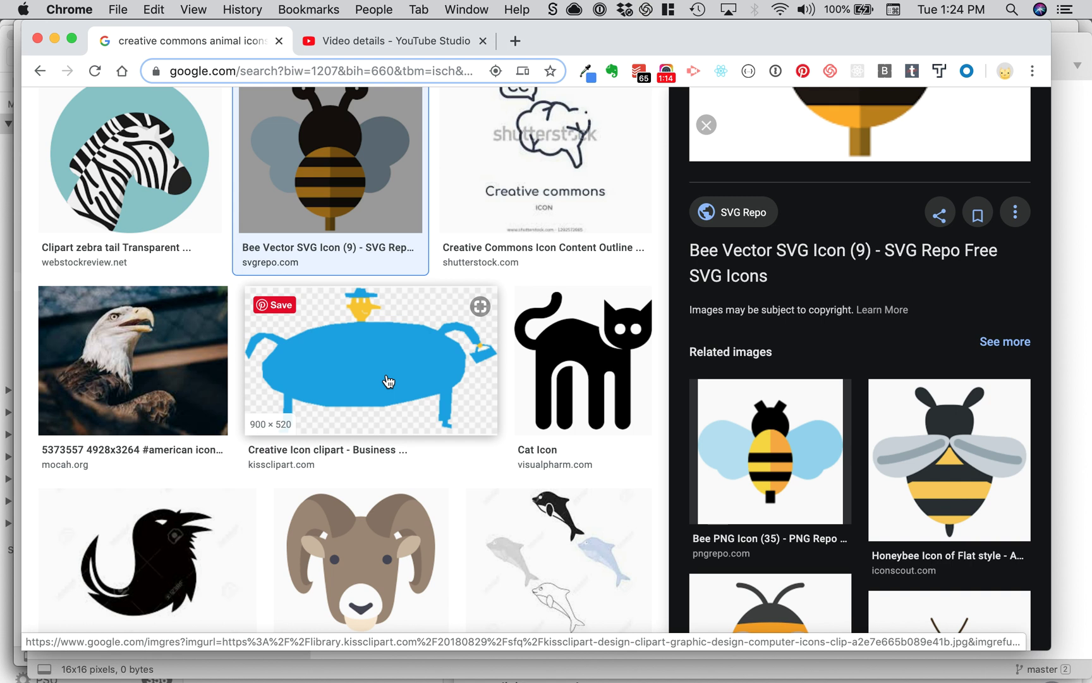
scroll(388, 382, "down", 2)
scroll(388, 381, "down", 3)
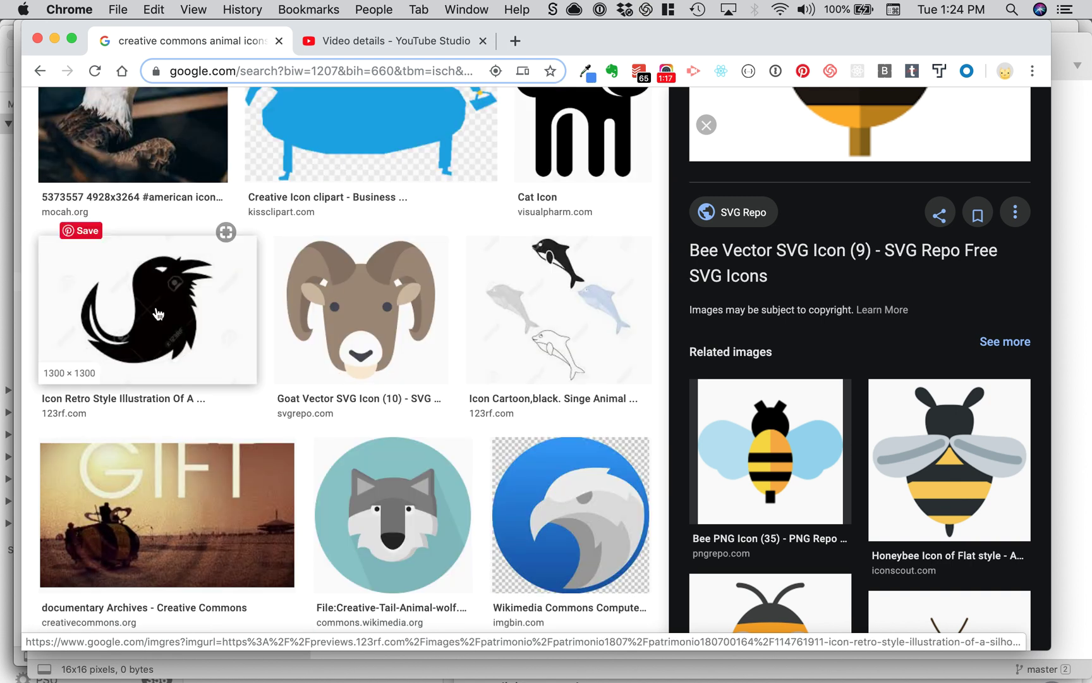
left_click(163, 352)
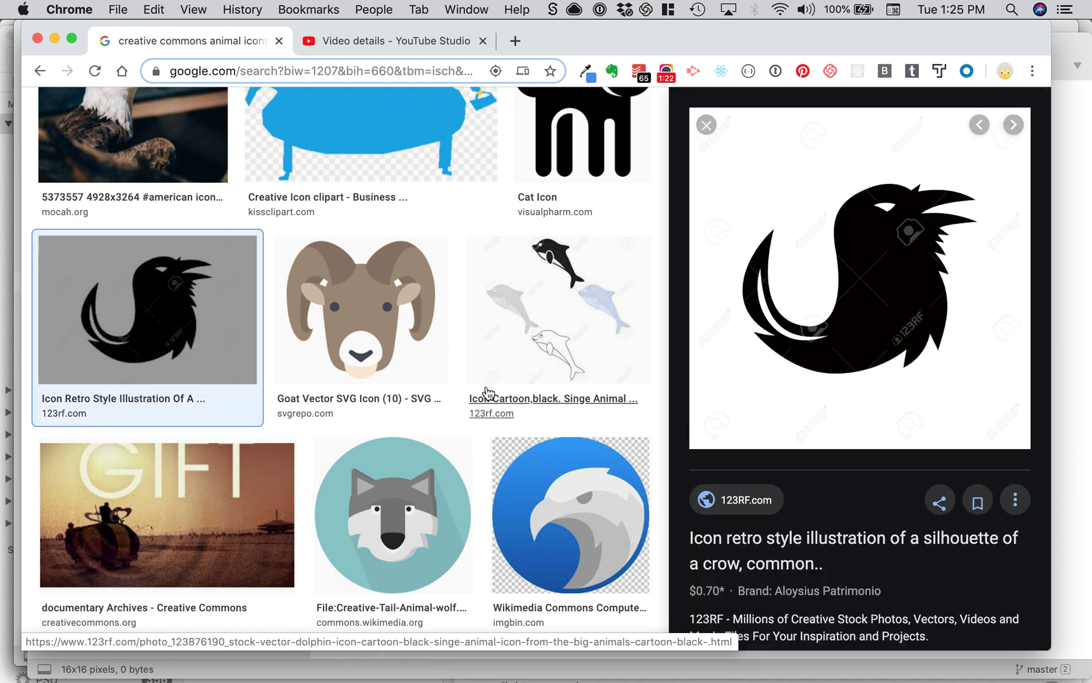
Preview the brown VisualPharm Dog Icon and open its source page in a new tab.
scroll(487, 394, "down", 5)
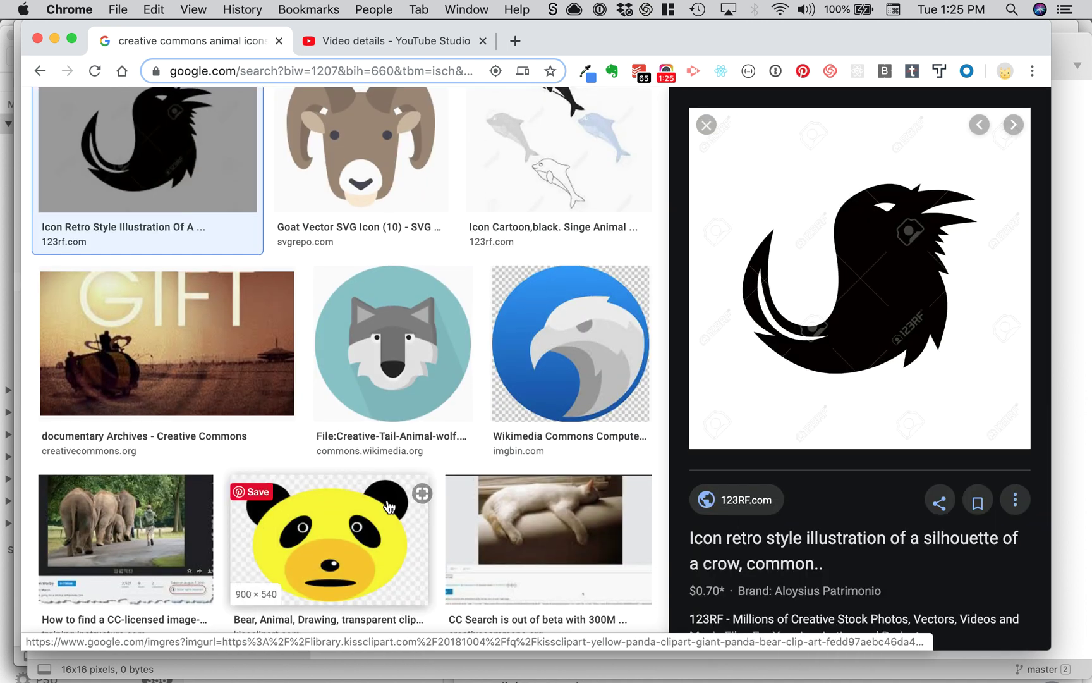
scroll(390, 506, "down", 1)
scroll(390, 506, "down", 10)
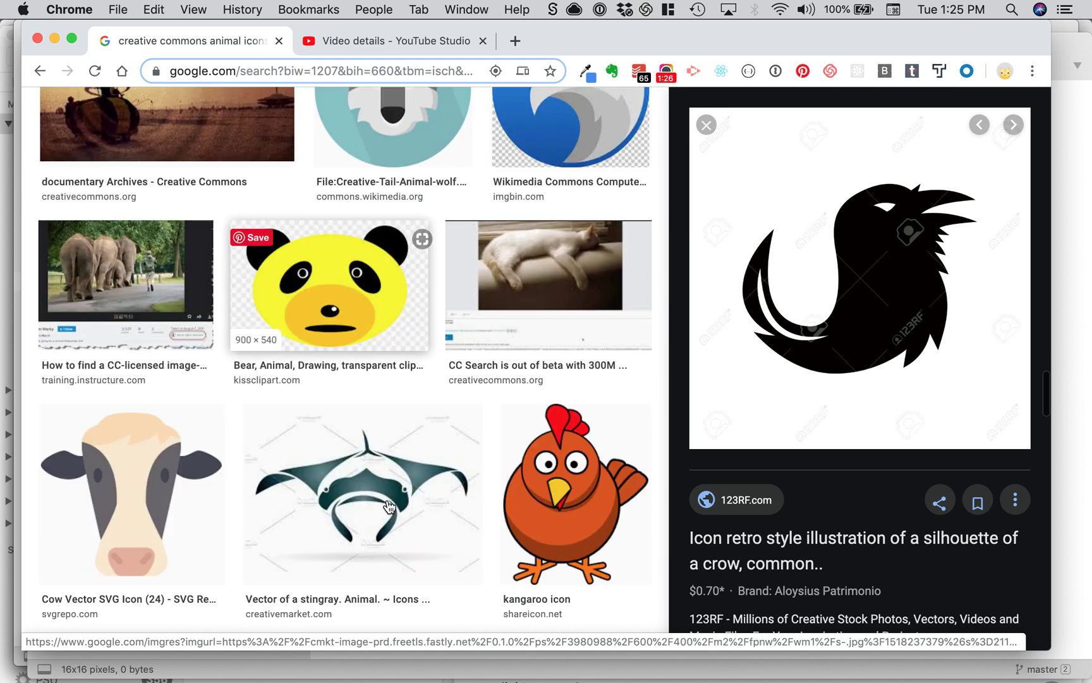
scroll(390, 506, "down", 3)
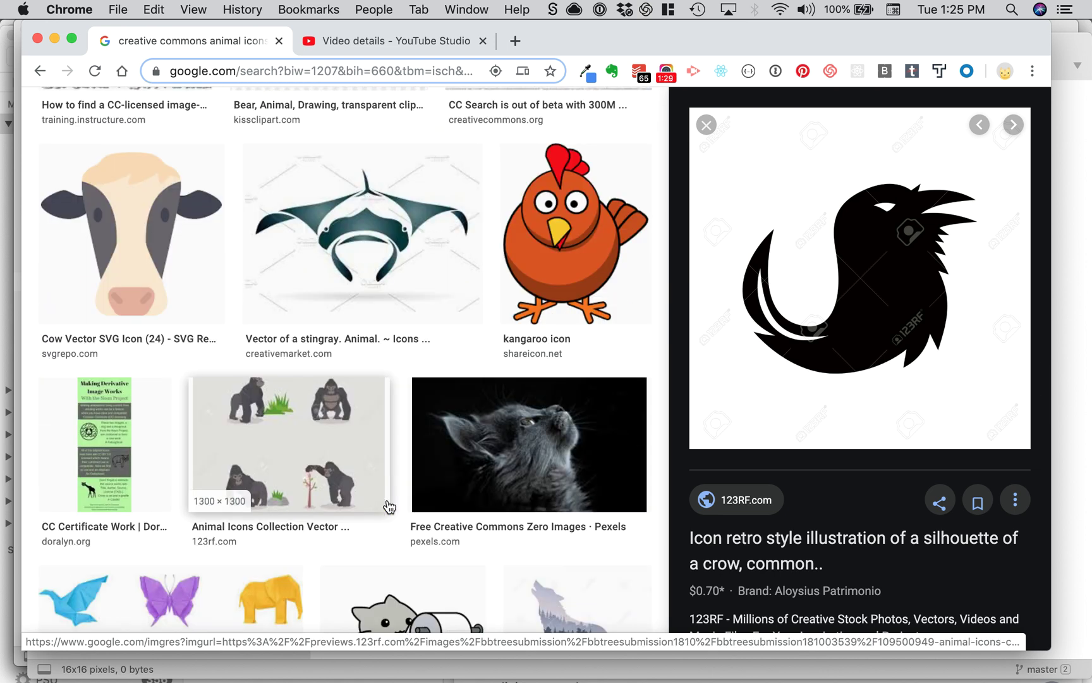
scroll(389, 506, "down", 12)
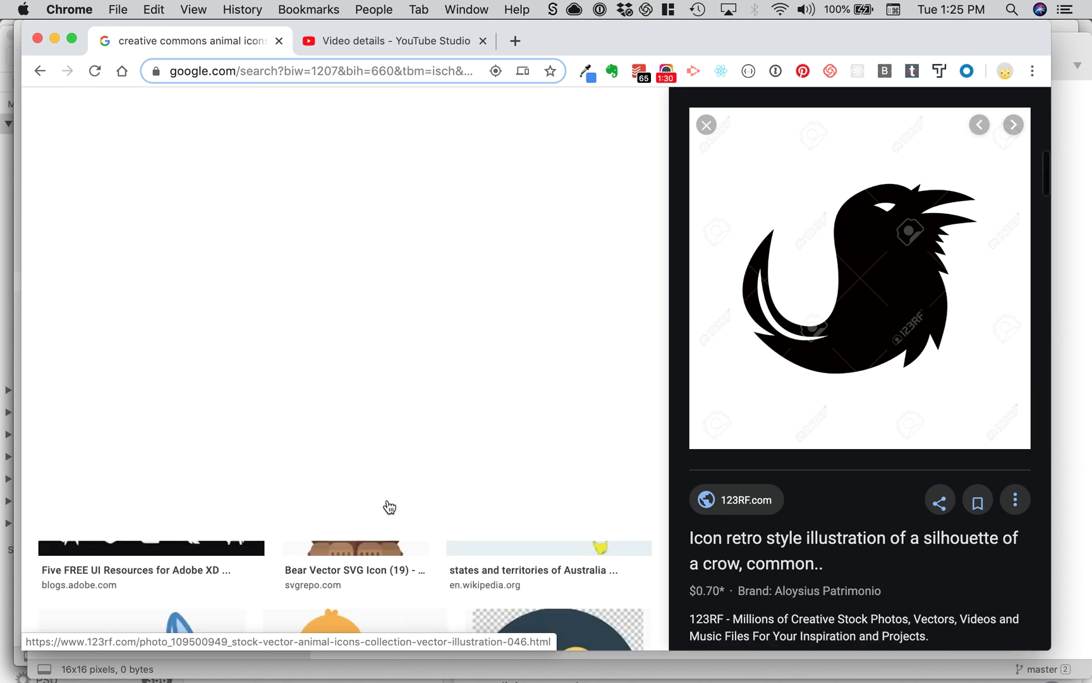
scroll(390, 506, "up", 20)
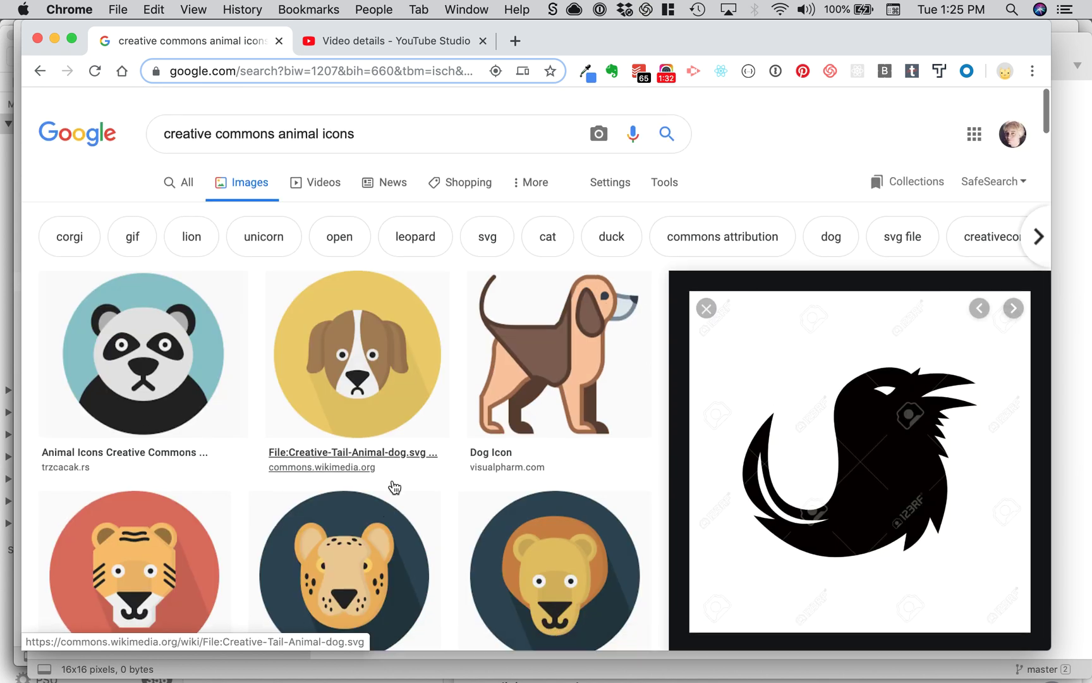
scroll(395, 487, "down", 4)
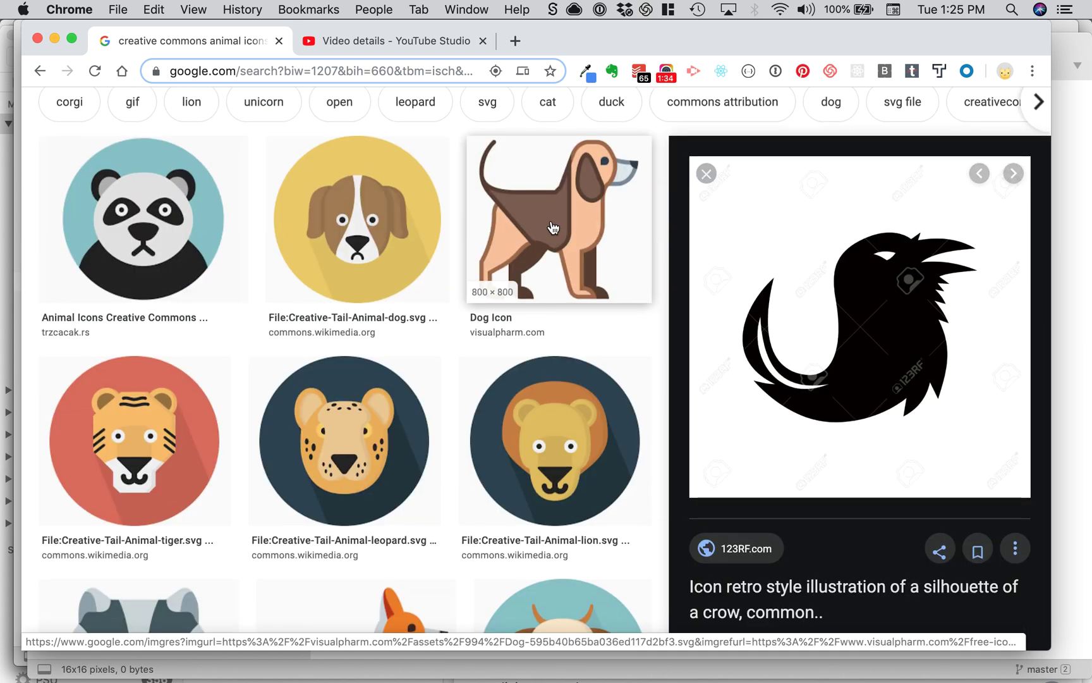
left_click(553, 227)
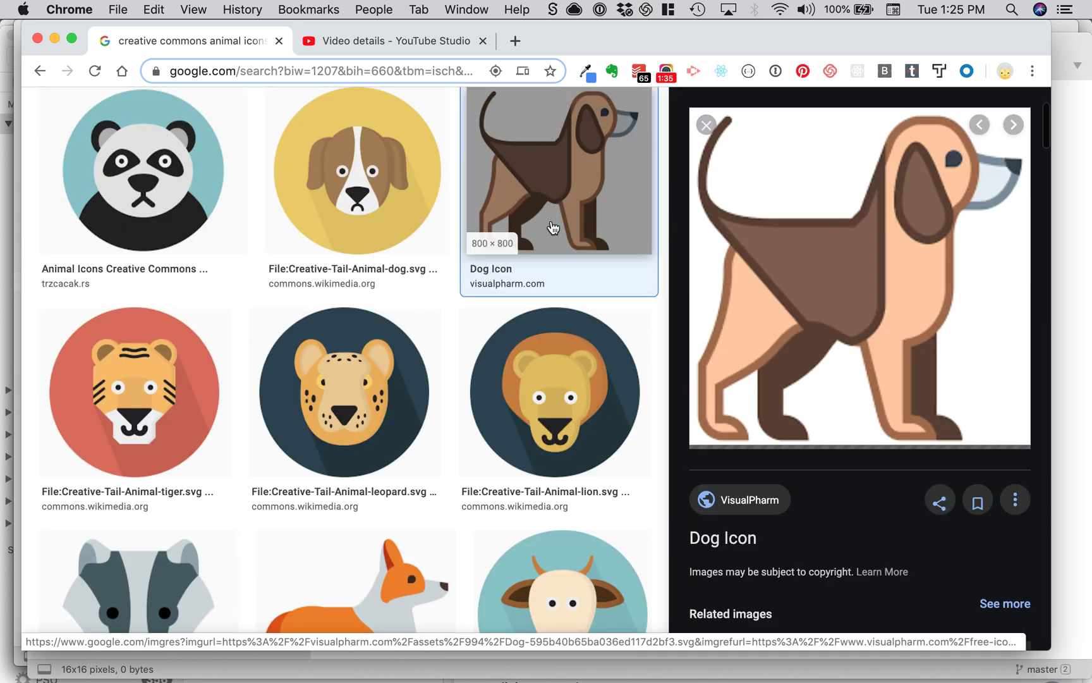
left_click(862, 357)
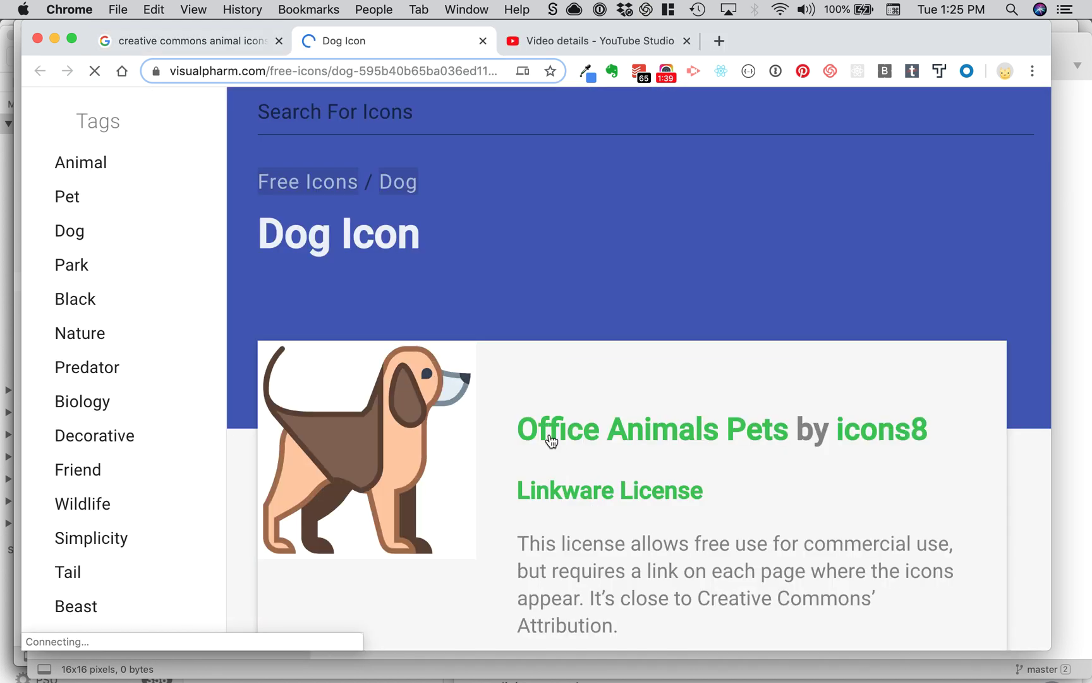
Save the dog image as Dog-595b40b65ba036ed117d2bf3.svg to the Desktop.
scroll(551, 431, "down", 5)
right_click(367, 328)
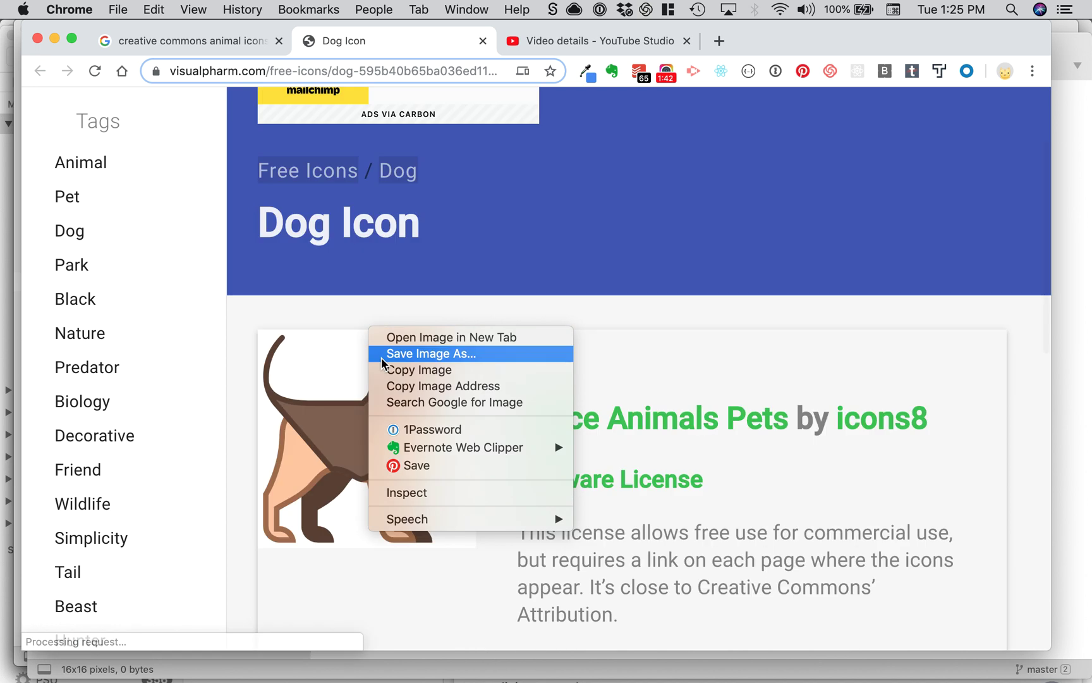
left_click(395, 356)
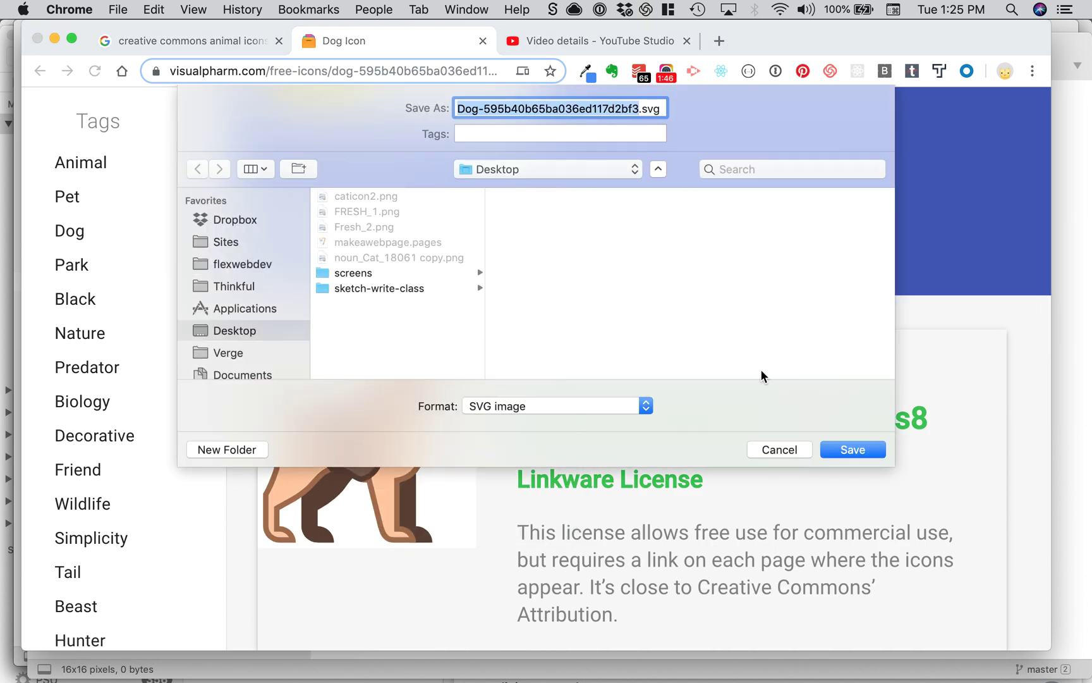
left_click(850, 449)
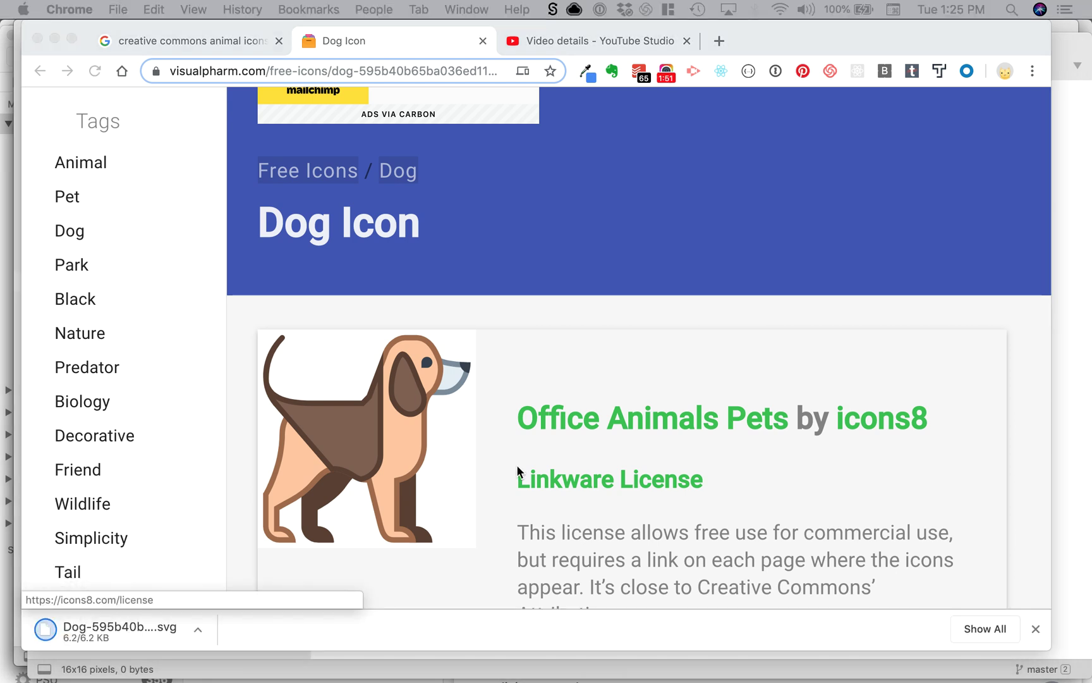
Switch from Chrome over to Finder.
key("super+Tab")
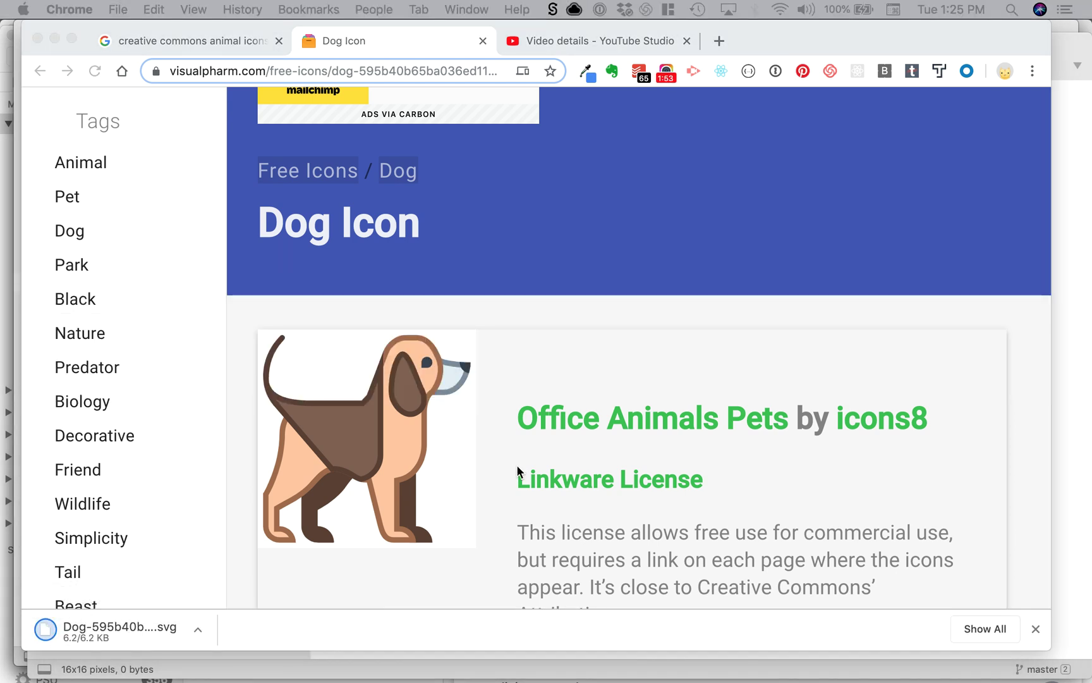
key("super+Tab")
key("super+Tab")
key("super+Tab")
key("super+Tab")
key("super+Tab")
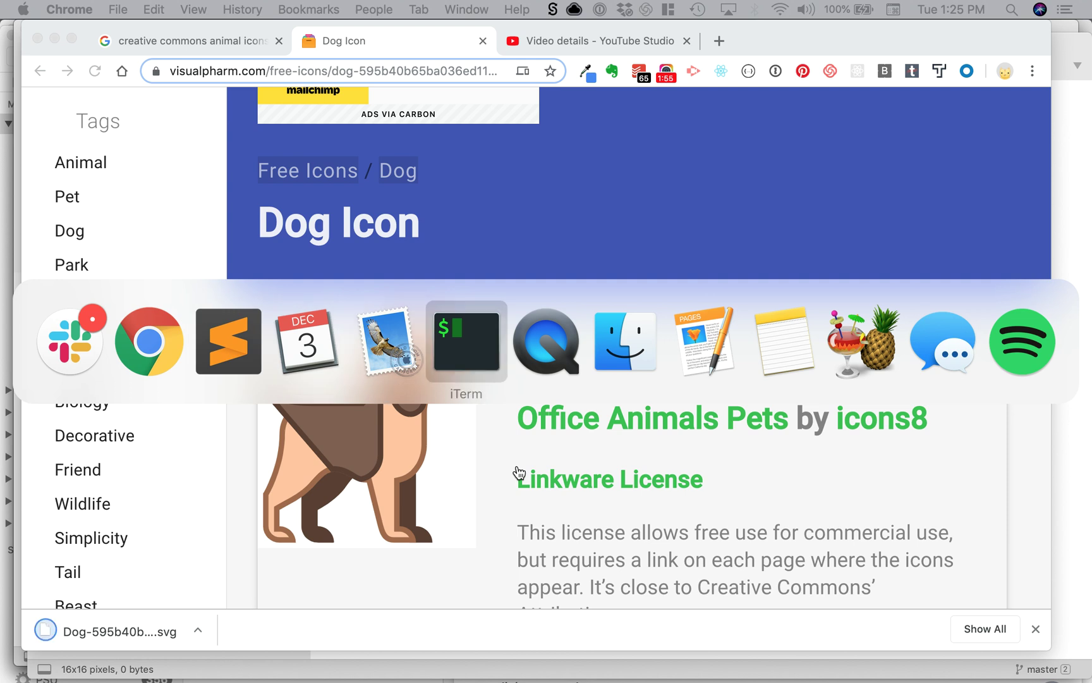
key("super+Tab")
key("super+Tab")
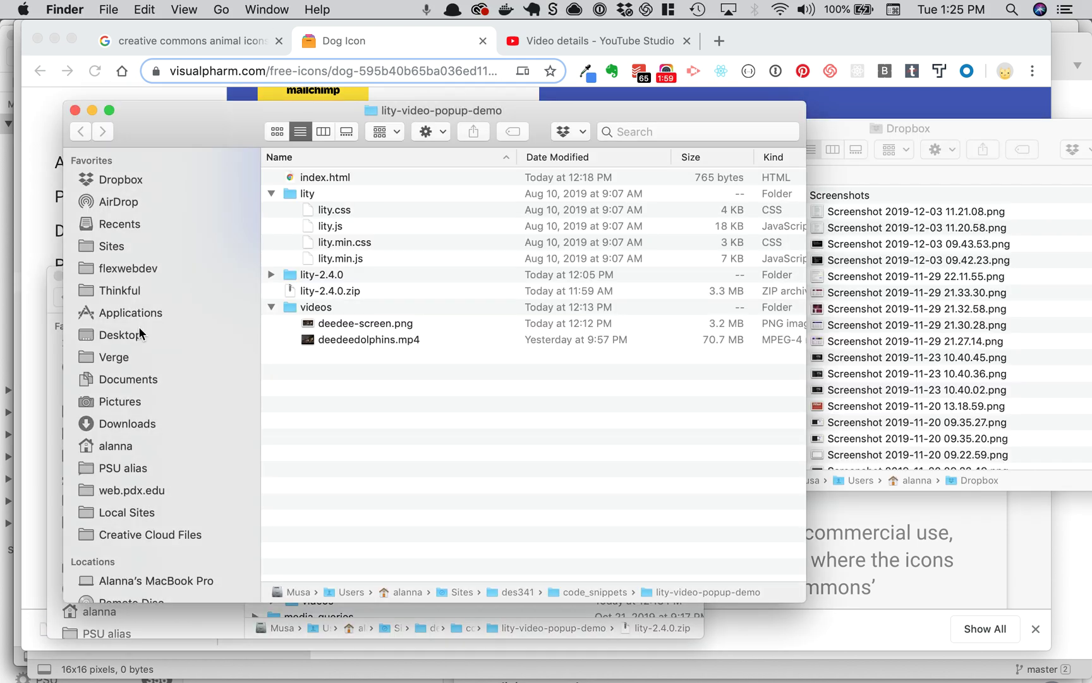
Open the Desktop's Dog SVG with Adobe Illustrator 2020.app, then return to Chrome.
left_click(136, 335)
left_click(424, 178)
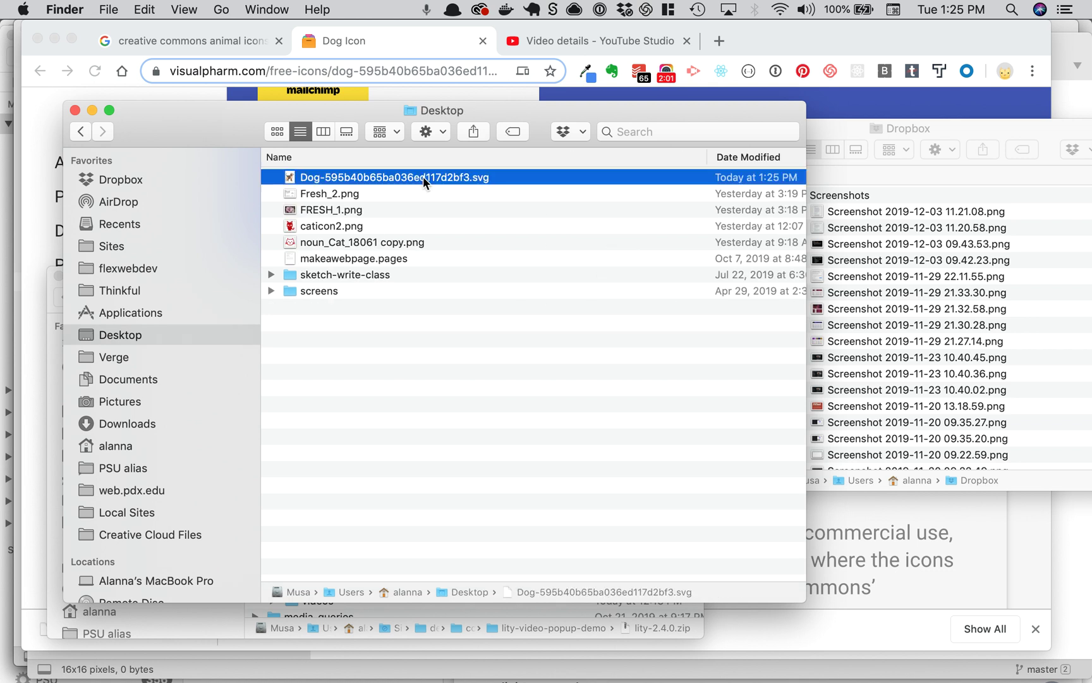
left_click(424, 177)
left_click(428, 247)
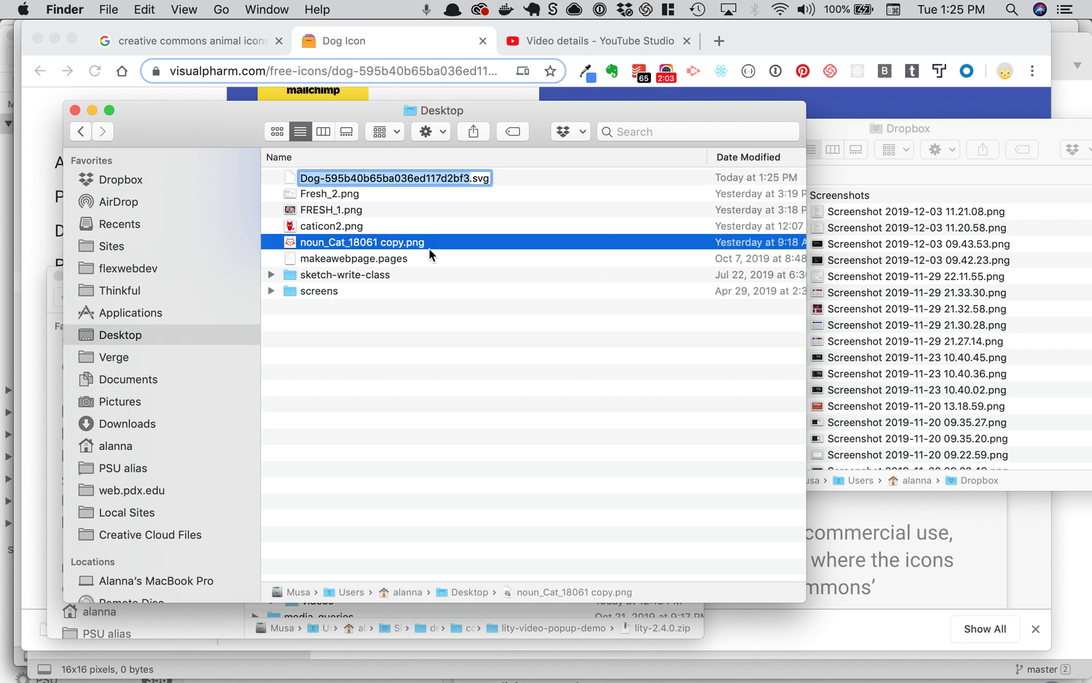
right_click(417, 175)
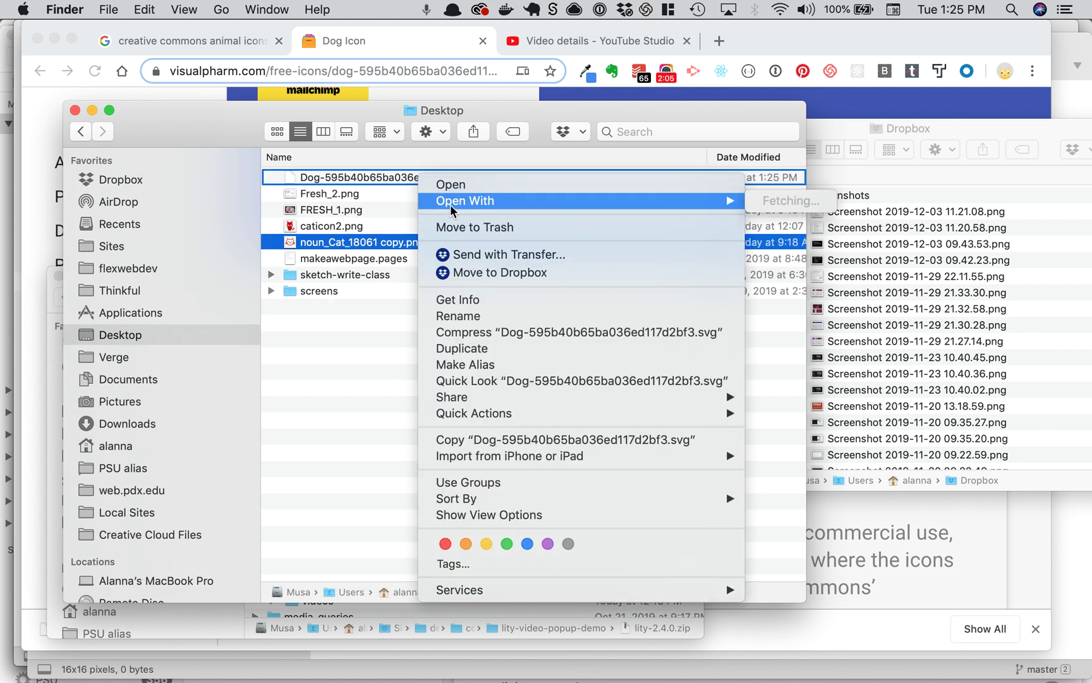
mouse_move(556, 201)
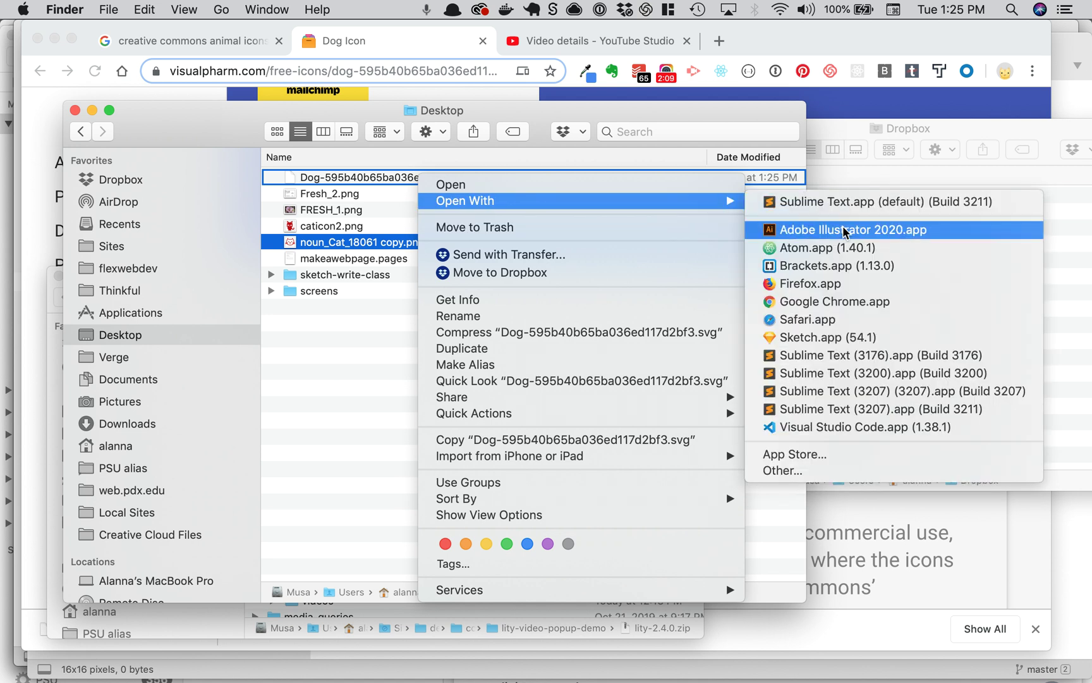
left_click(896, 230)
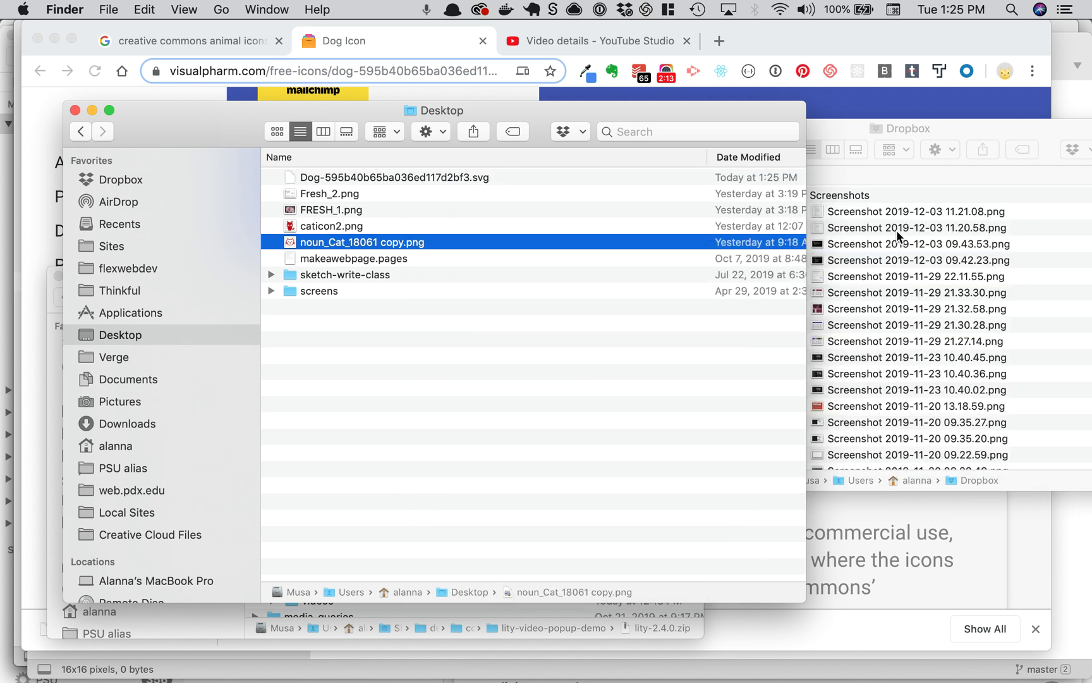
left_click(873, 38)
Open a new tab and load favicon-generator.org via the 'fav' autocomplete.
key("super+t")
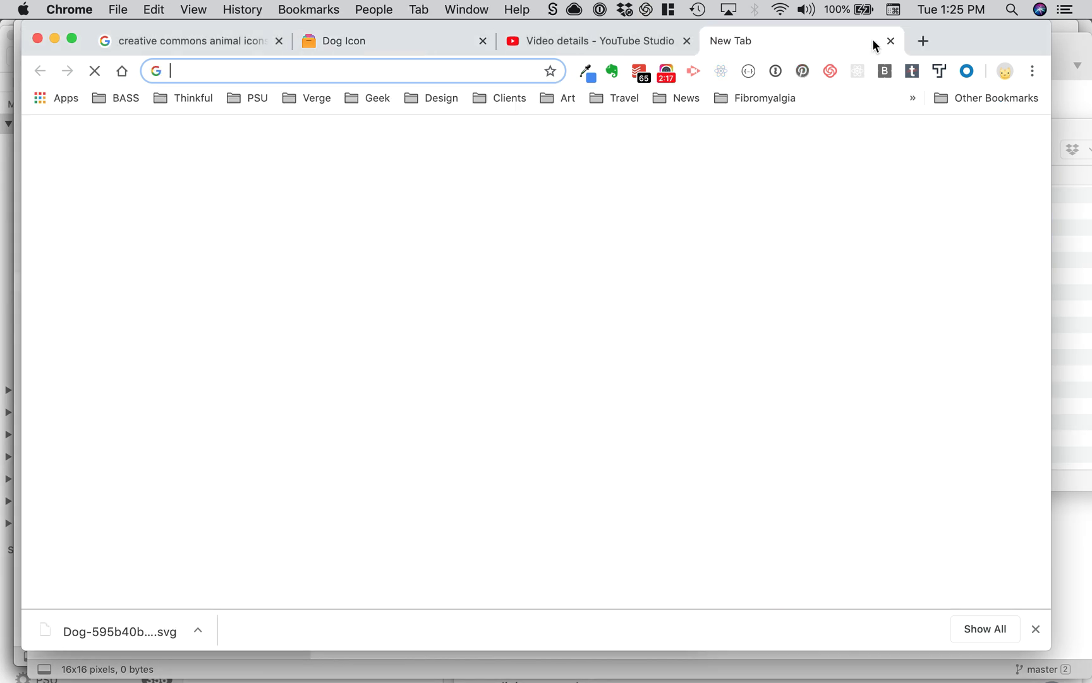
type("favicon-generator.org")
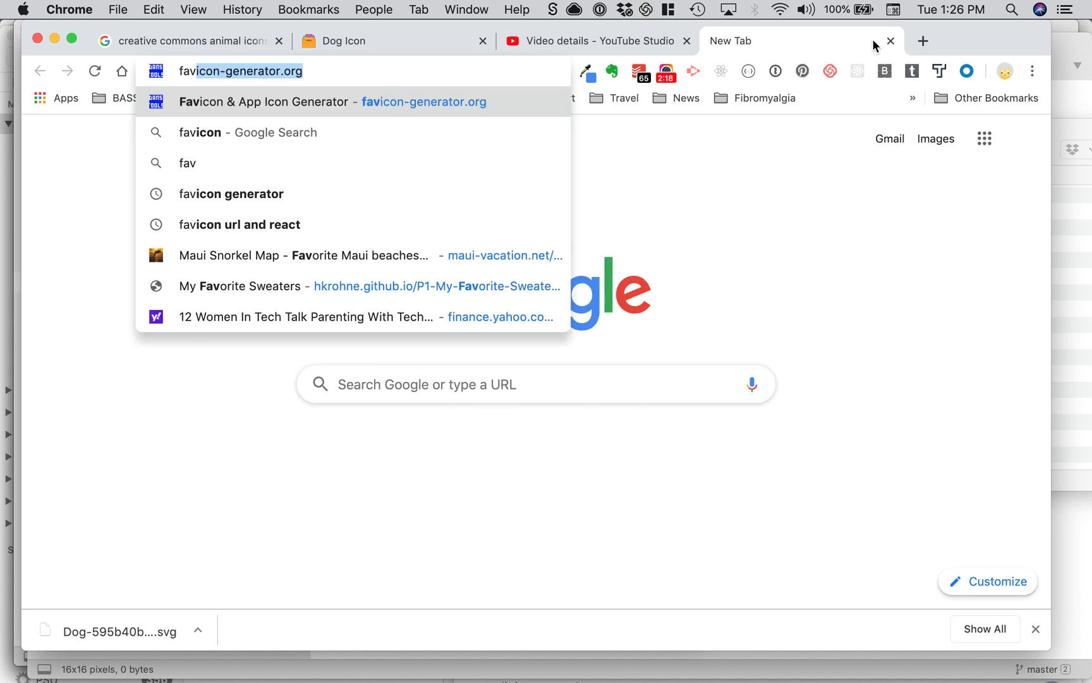
key("Return")
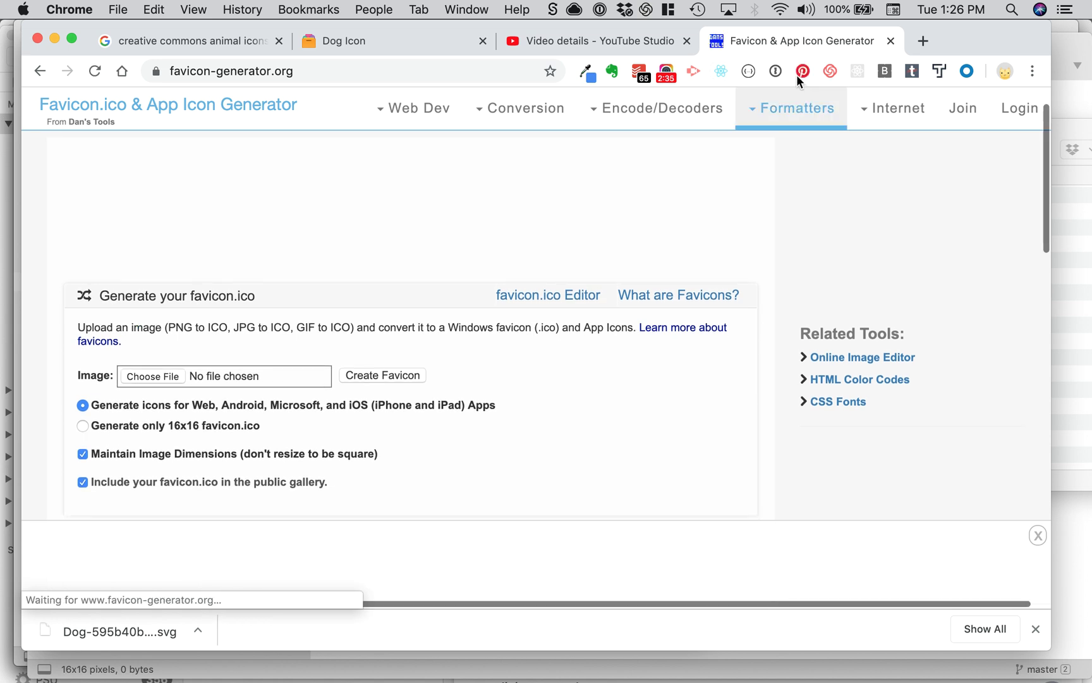
key("super+Tab")
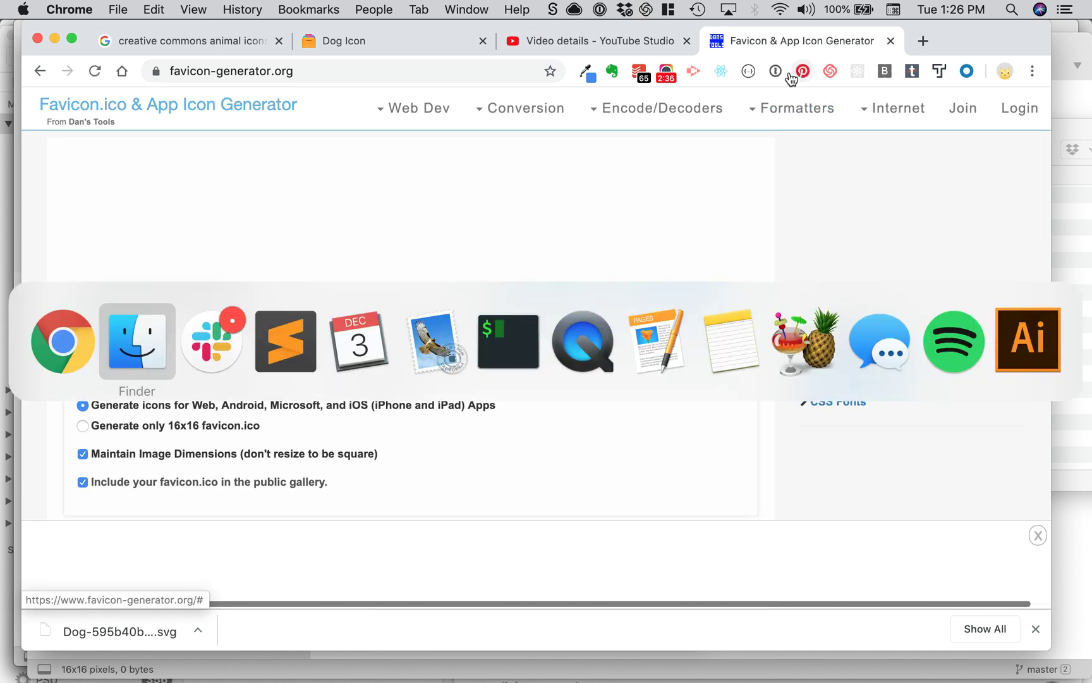
Cycle between Illustrator and Chrome, ending on the VisualPharm Dog Icon tab.
key("super+Tab")
key("super+Tab")
key("super+Tab")
key("super+Tab")
key("super+Tab")
key("super+Tab")
key("super+Tab")
key("super+Tab")
key("super+Tab")
key("super+Tab")
key("super+Tab")
key("super+Tab")
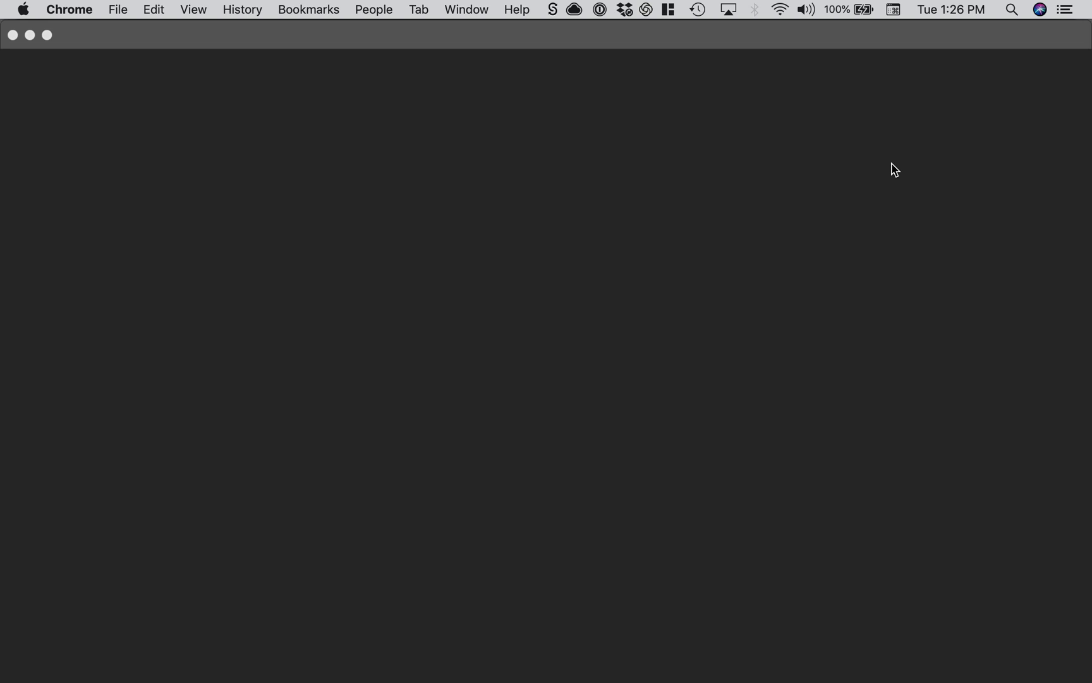
key("super+Tab")
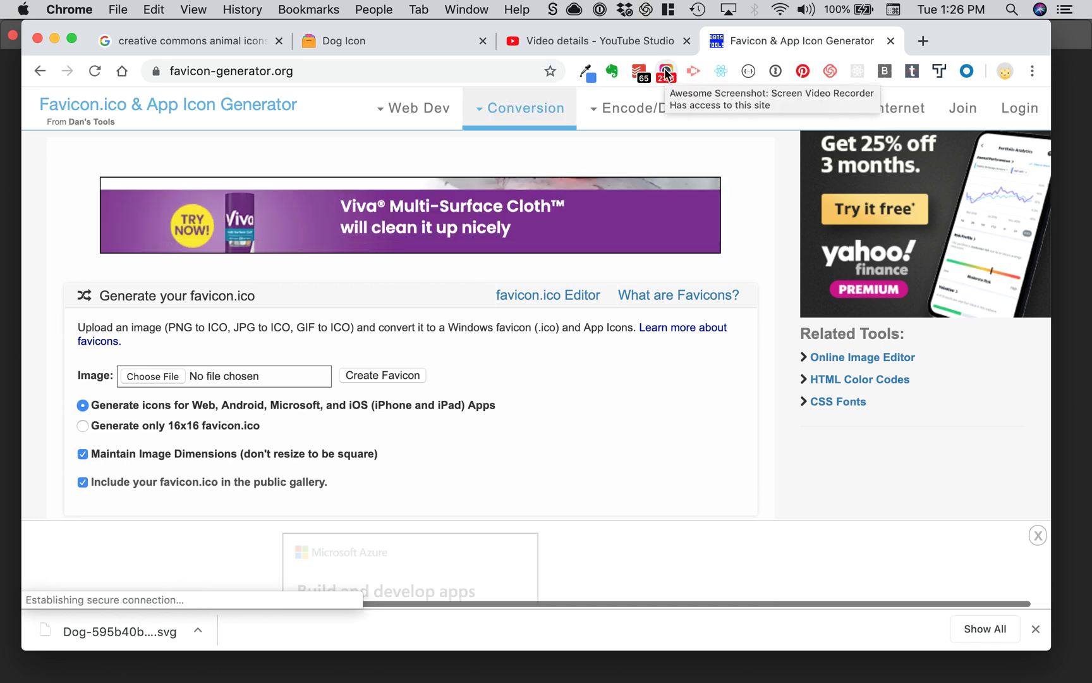
key("super+Tab")
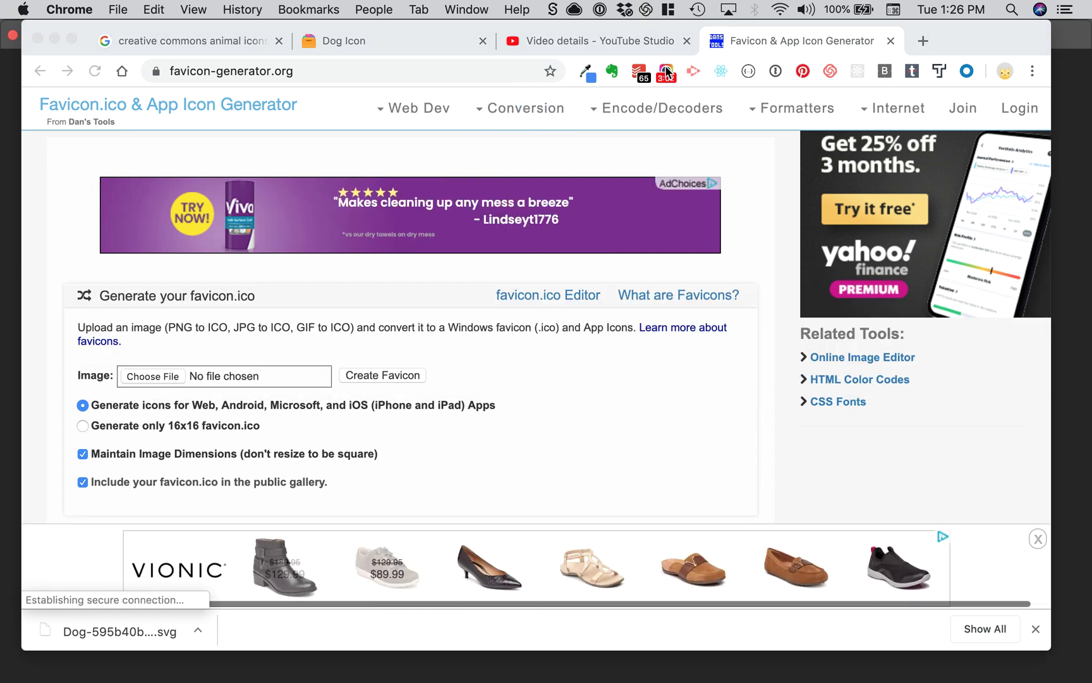
left_click(667, 76)
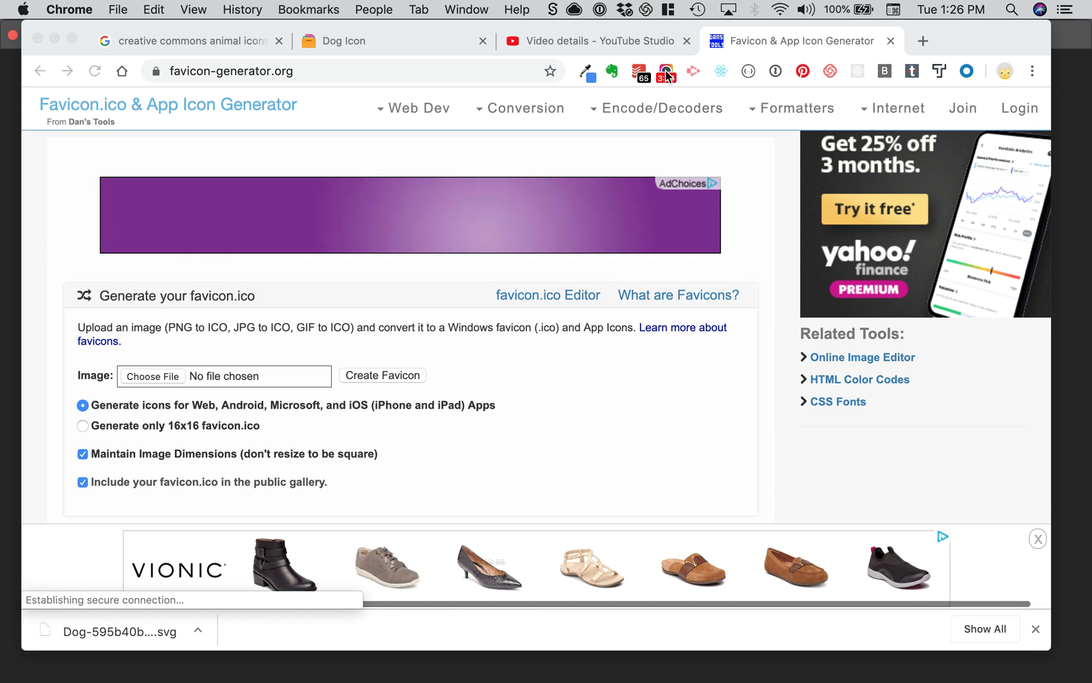
left_click(666, 76)
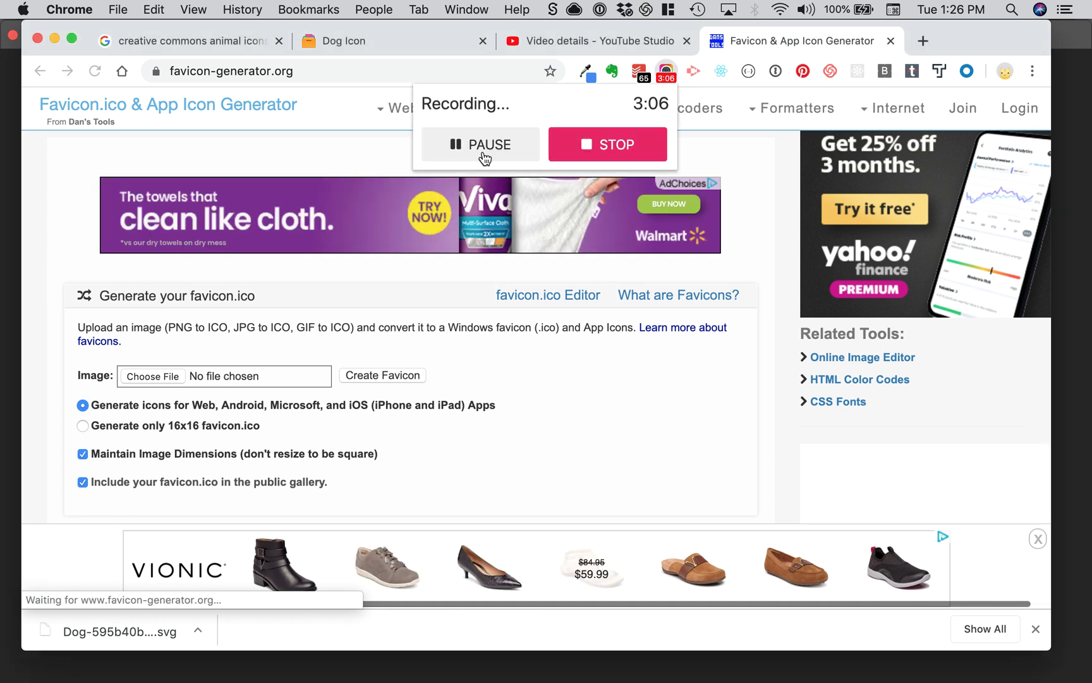
left_click(485, 154)
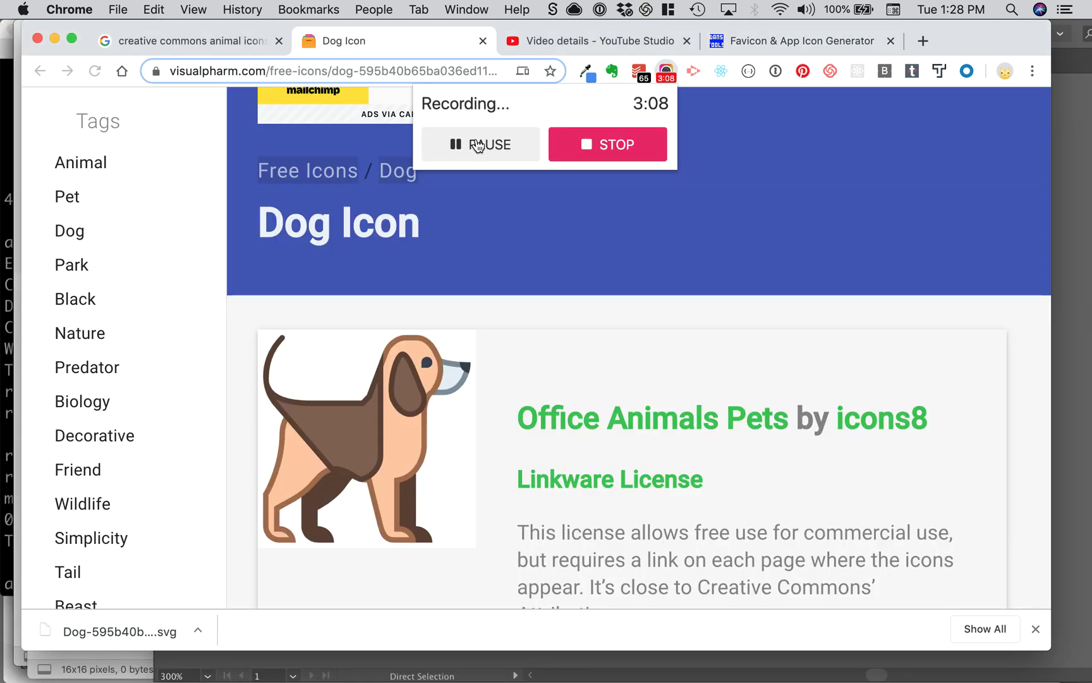
Export the dog drawing as a PNG with transparent background at Screen (72 ppi).
left_click(477, 145)
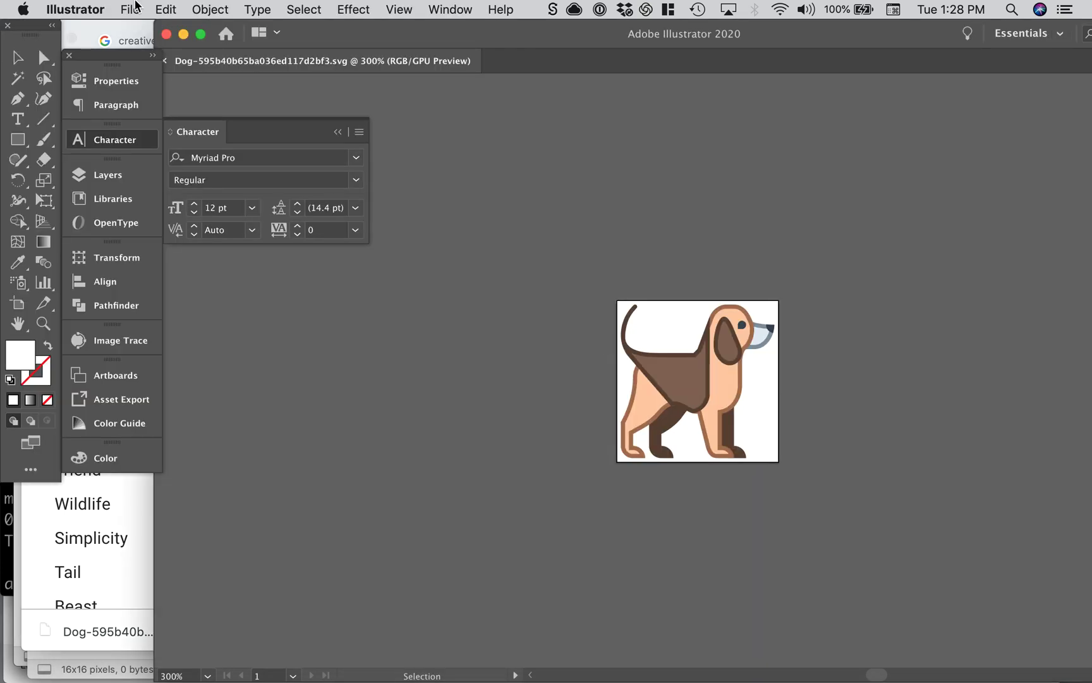
left_click(130, 9)
mouse_move(177, 300)
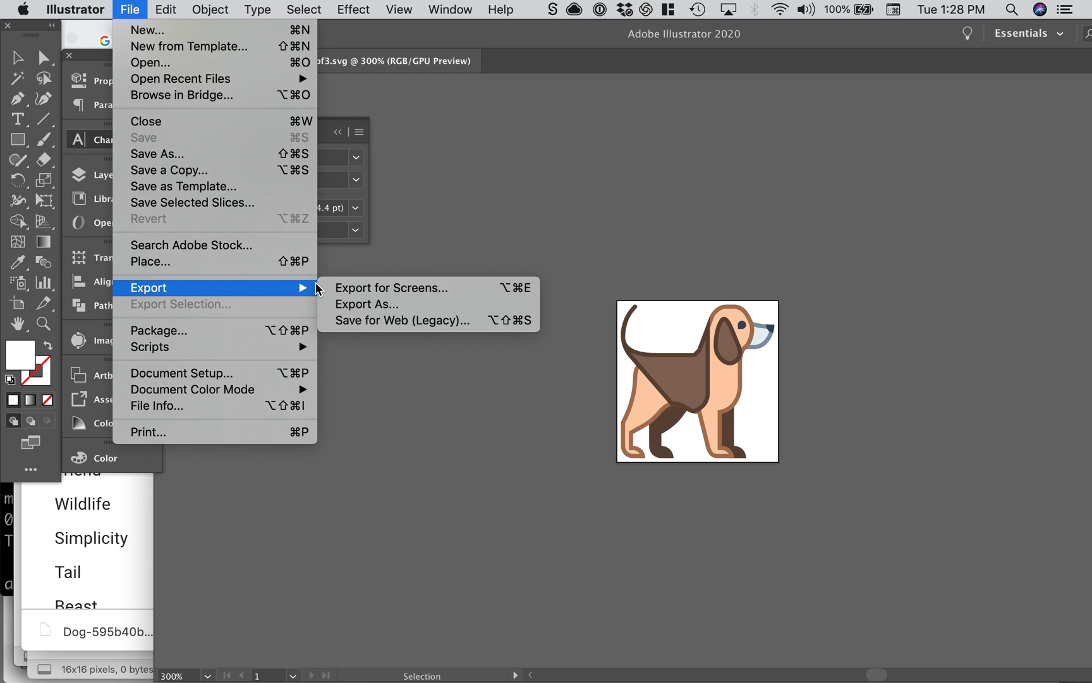
left_click(403, 306)
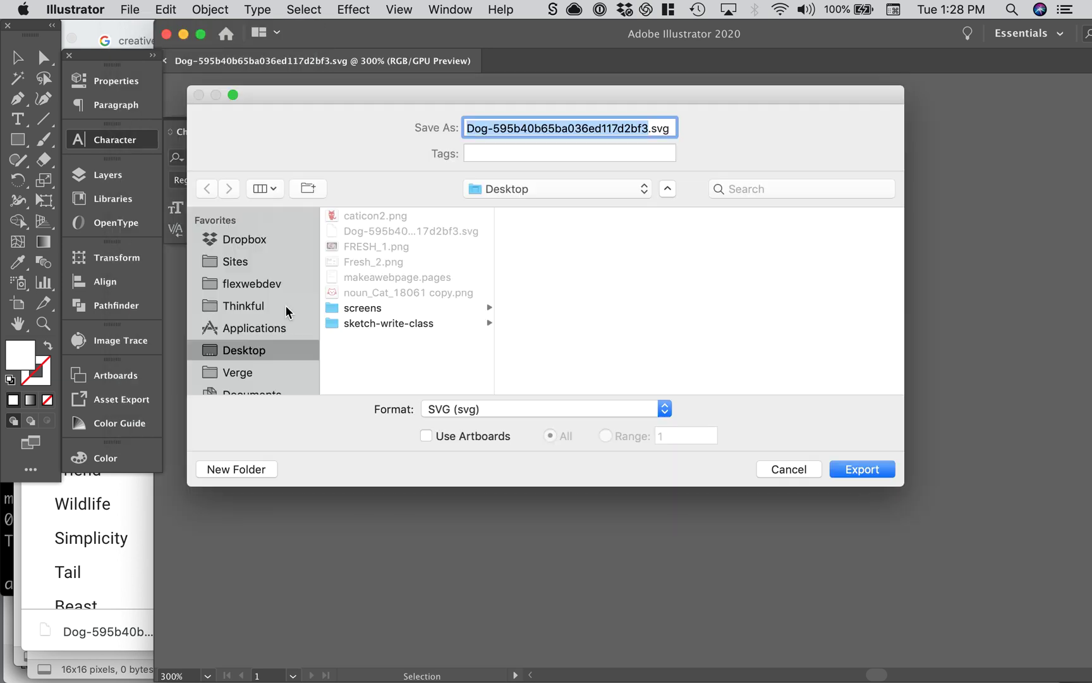
left_click(544, 409)
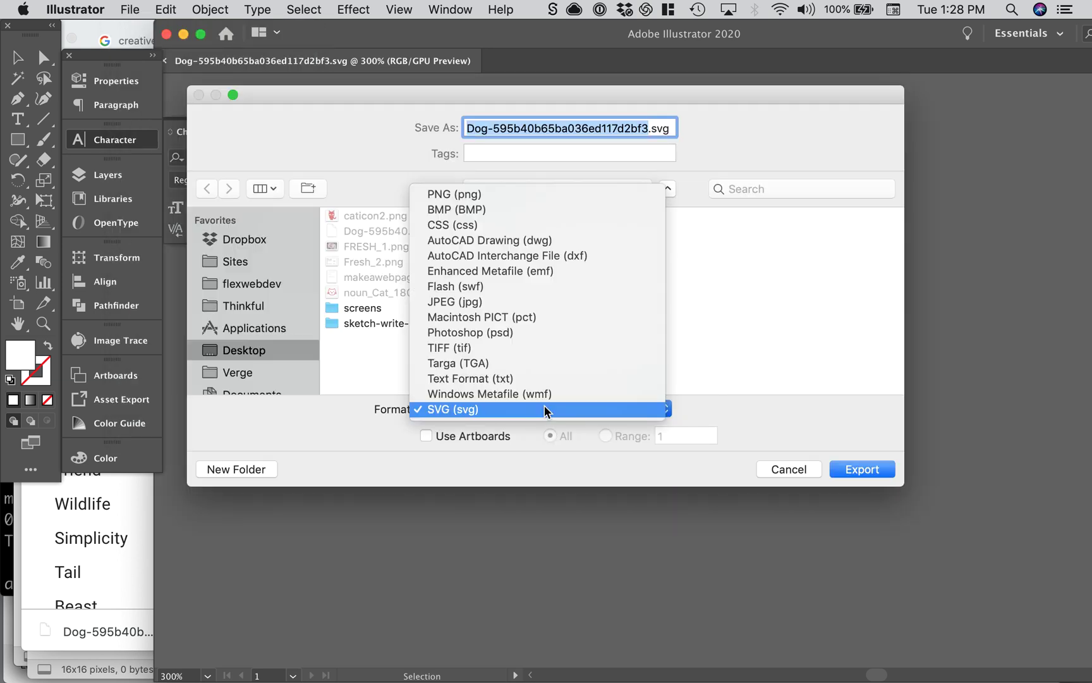
left_click(454, 194)
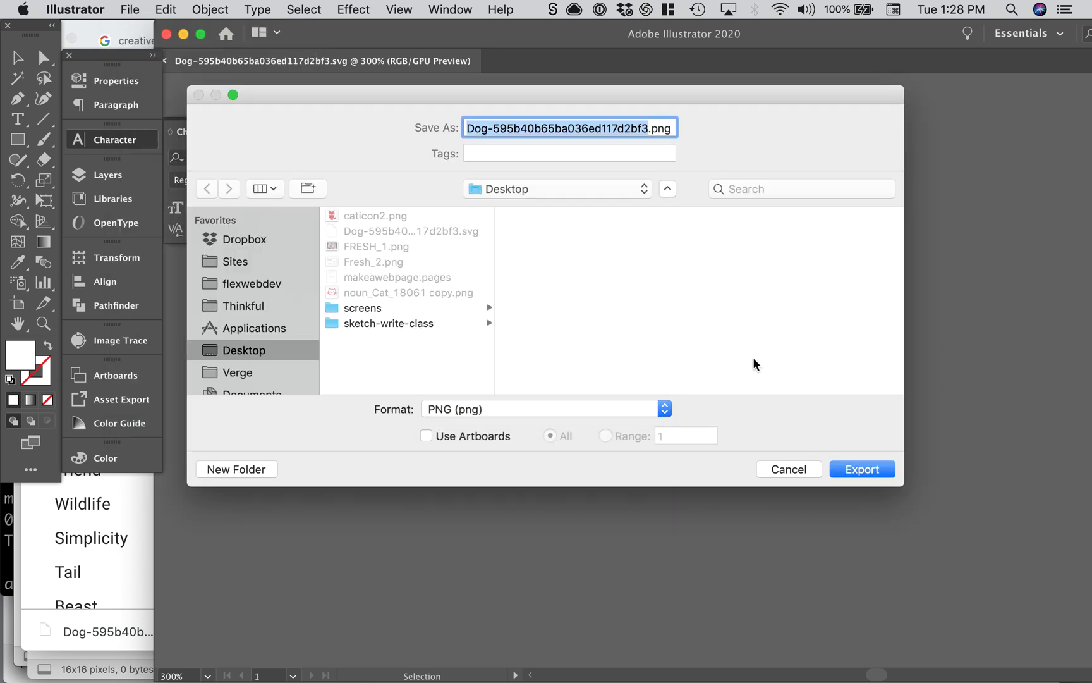
left_click(851, 471)
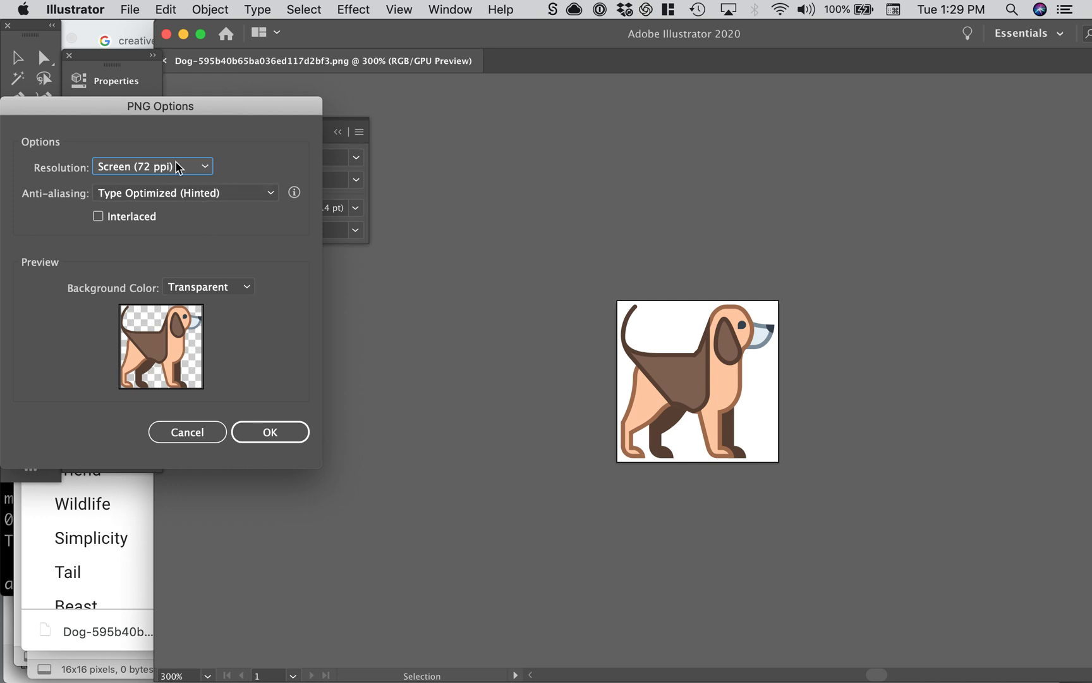
left_click(275, 435)
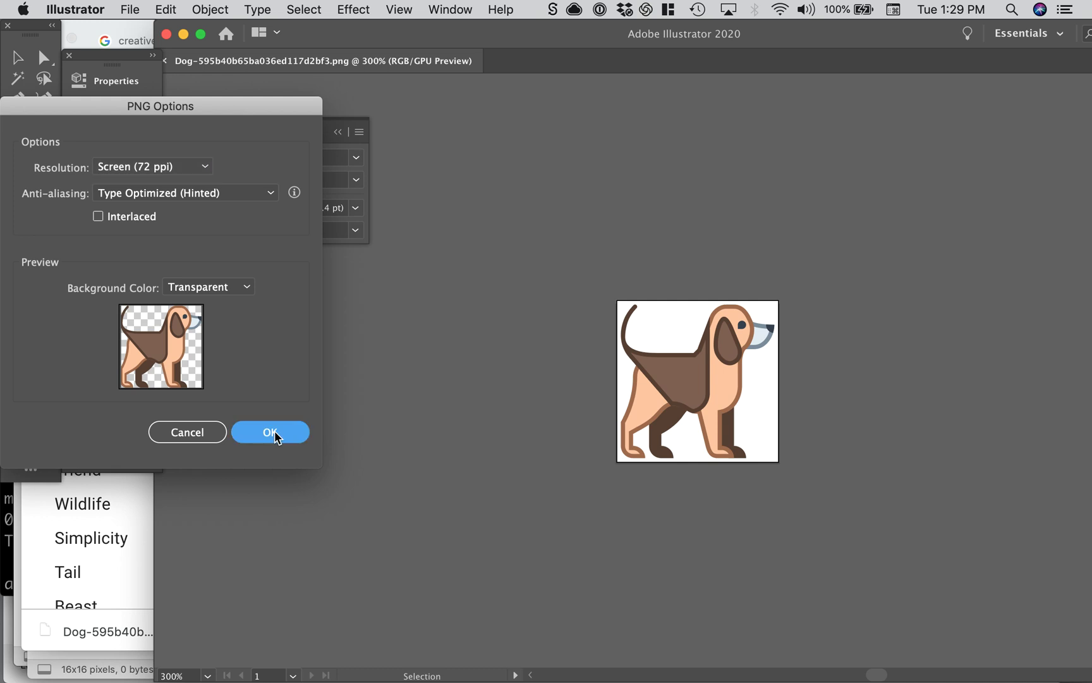
key("a")
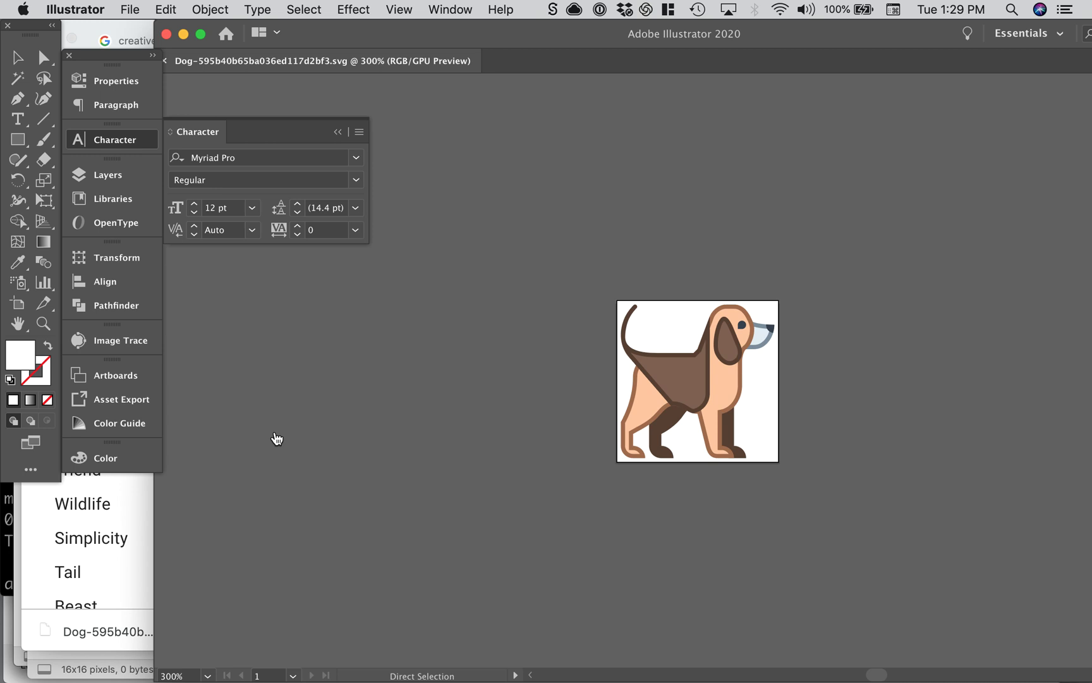
key("super+Tab")
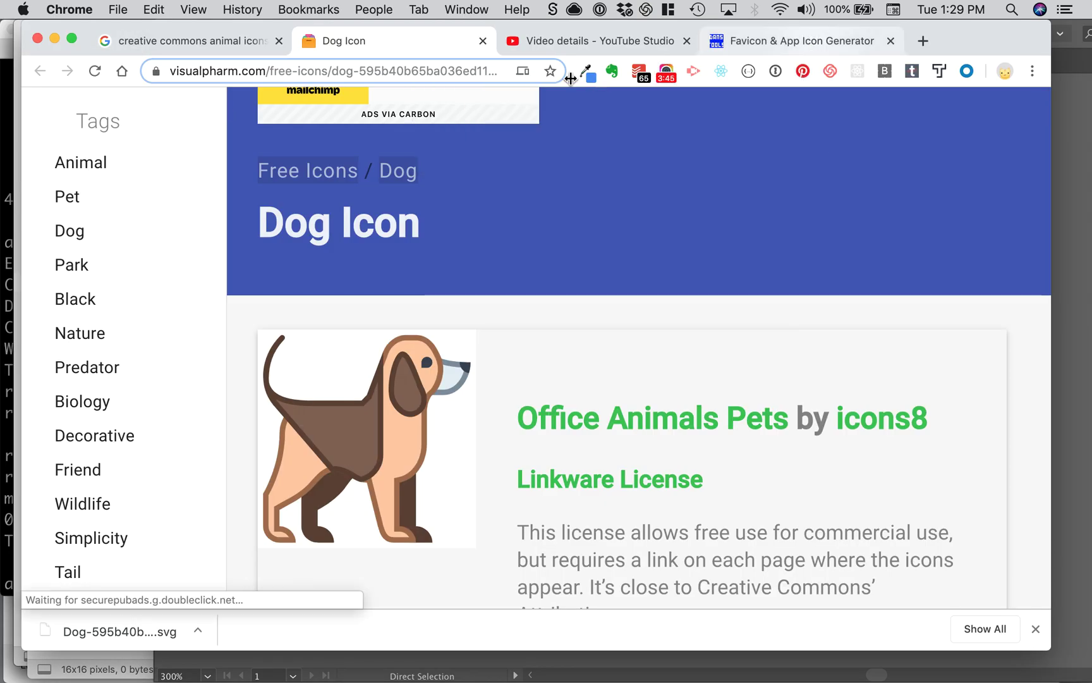
Choose the exported dog PNG from the Desktop as the favicon generator's upload image.
key("super+4")
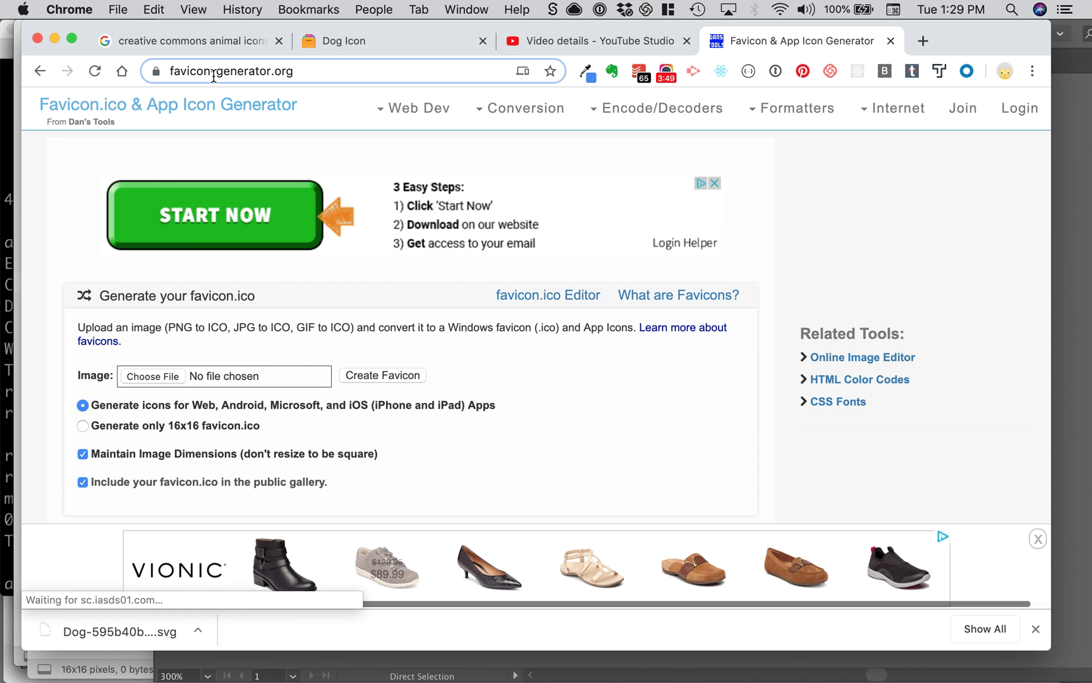
left_click(214, 71)
left_click(214, 73)
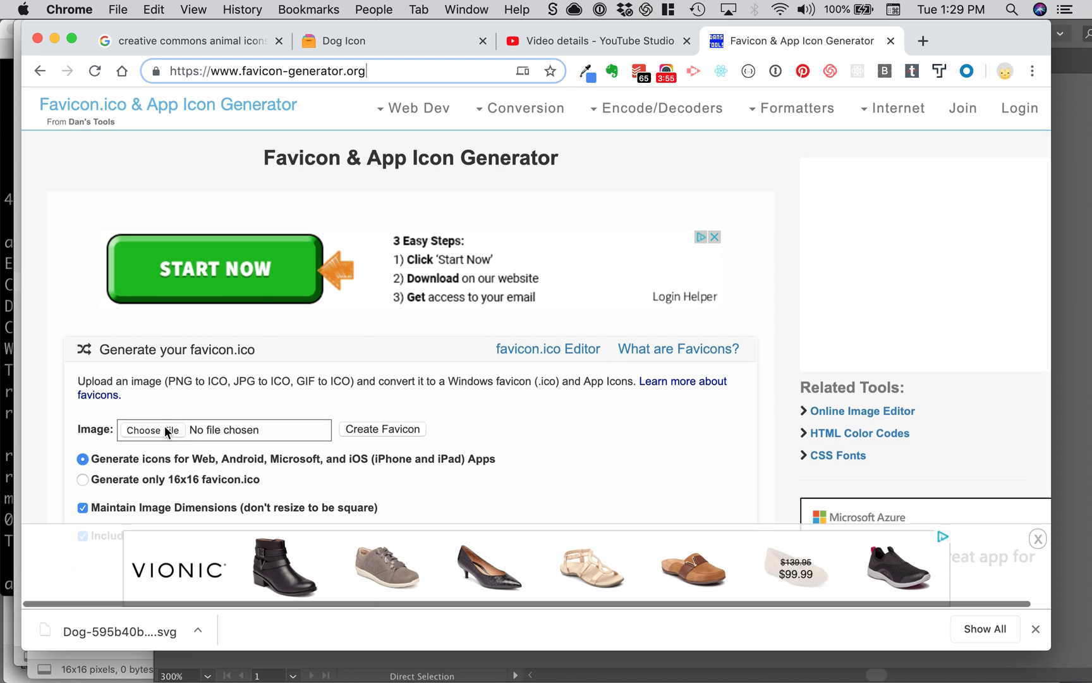
left_click(165, 426)
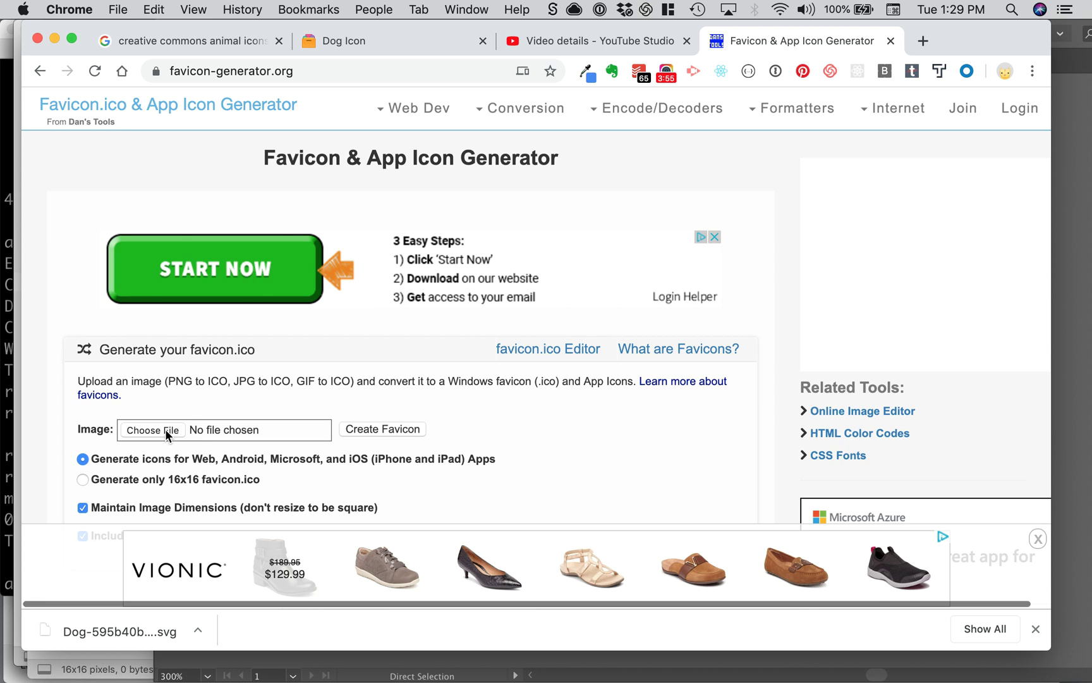
left_click(165, 428)
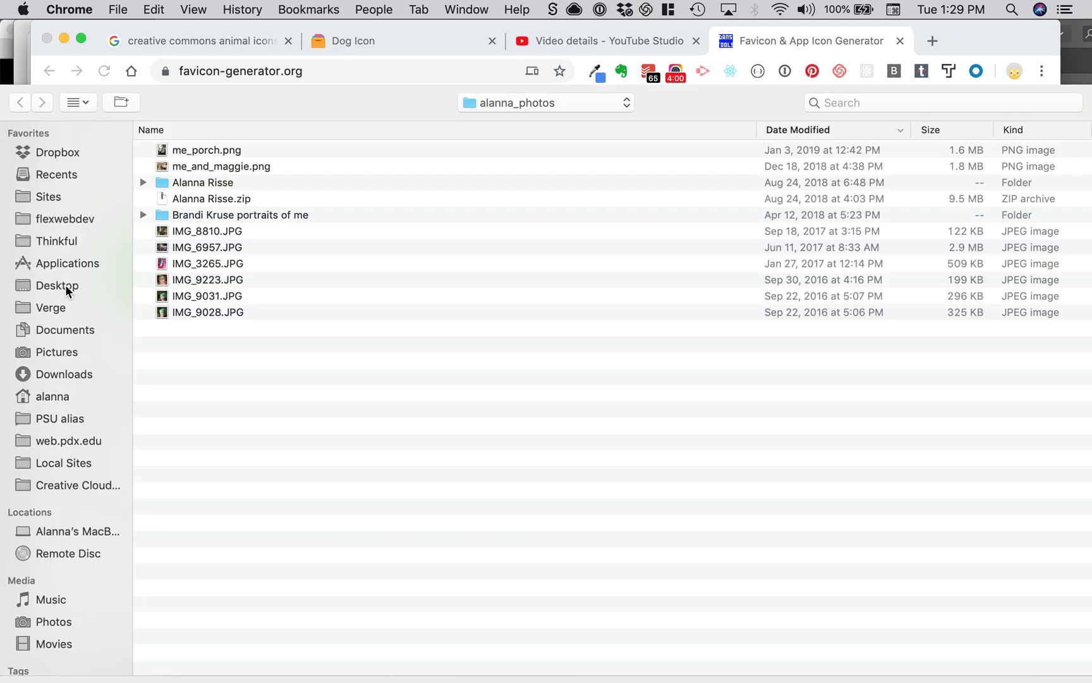
left_click(54, 286)
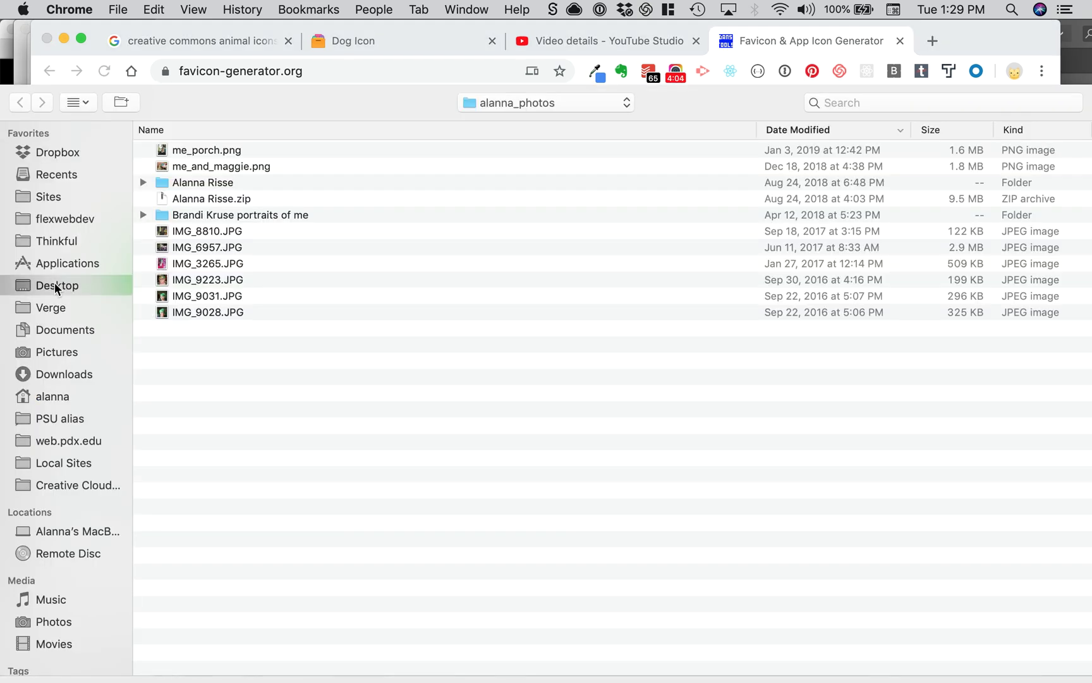
left_click(356, 151)
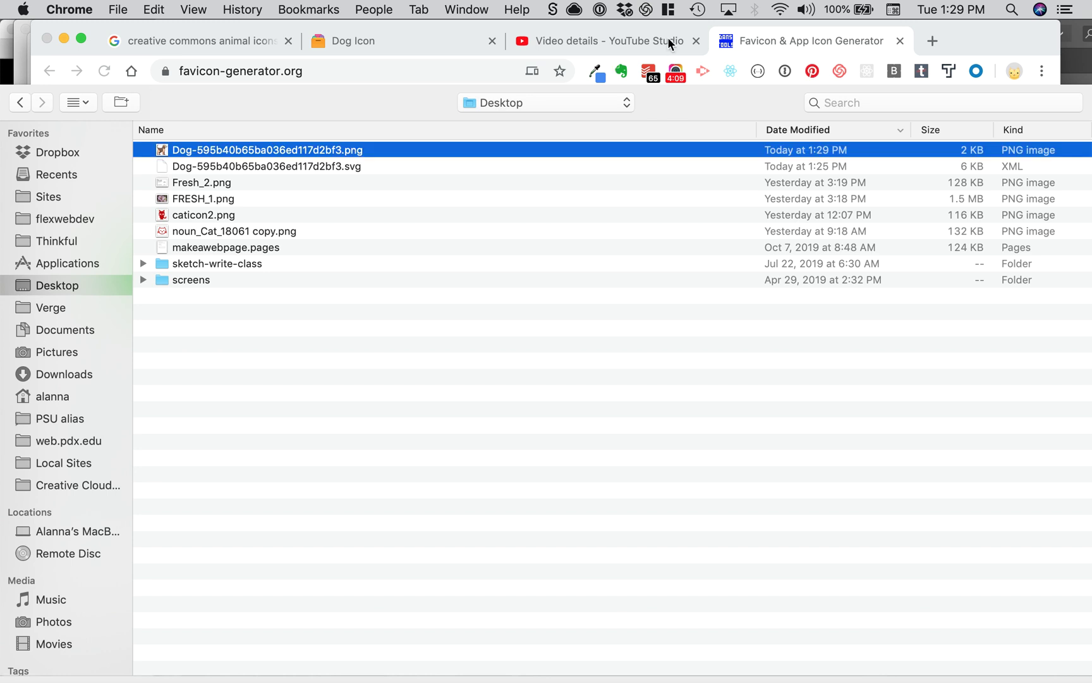
key("Escape")
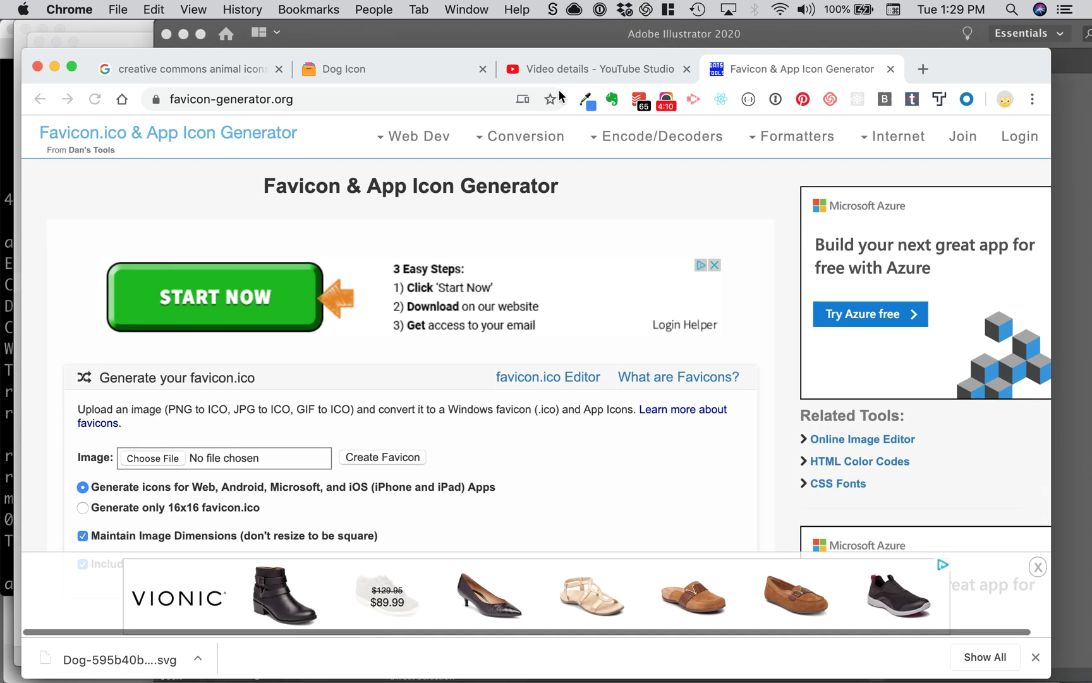
Select 'Generate only 16x16', exclude it from the public gallery, and create the favicon.
scroll(316, 379, "down", 3)
left_click(83, 425)
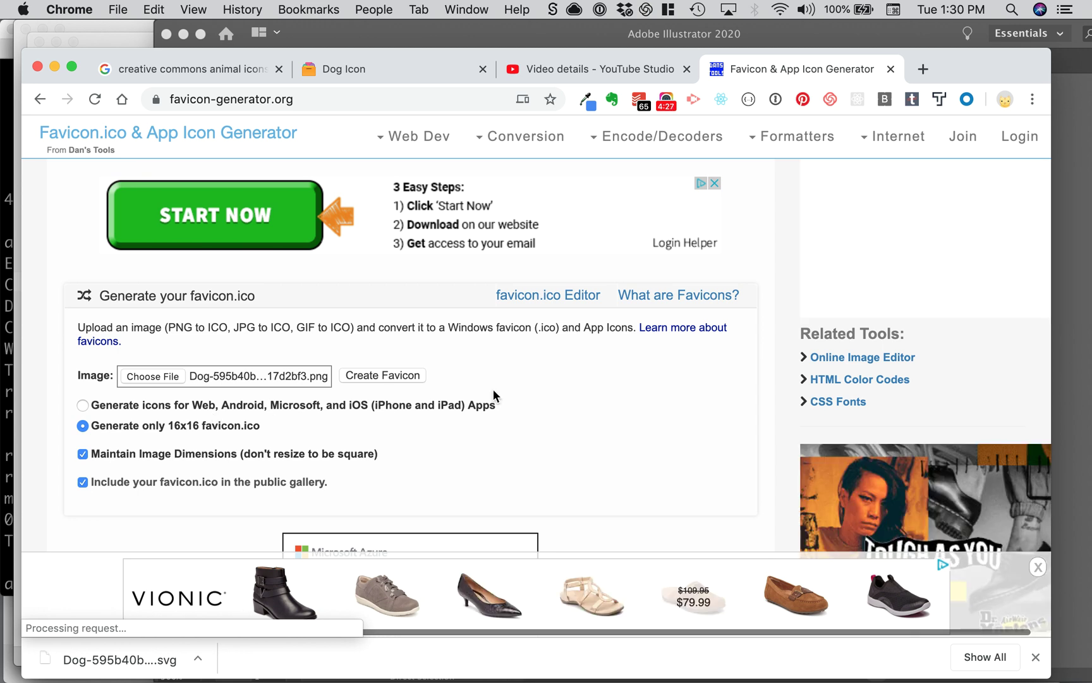
scroll(494, 395, "down", 1)
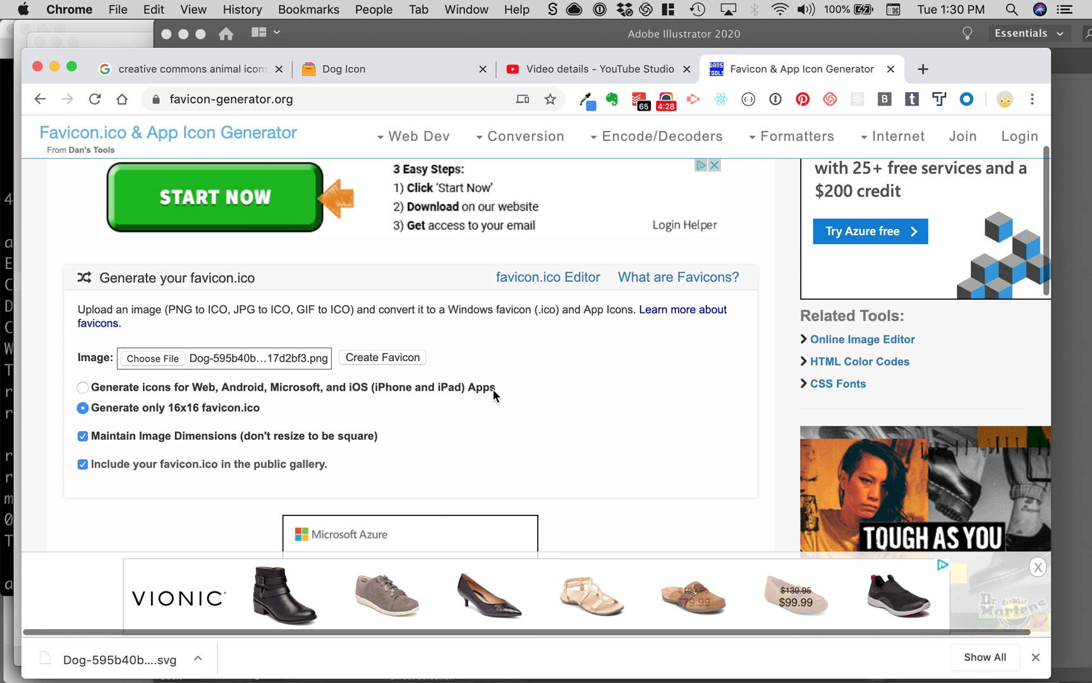
scroll(493, 389, "down", 1)
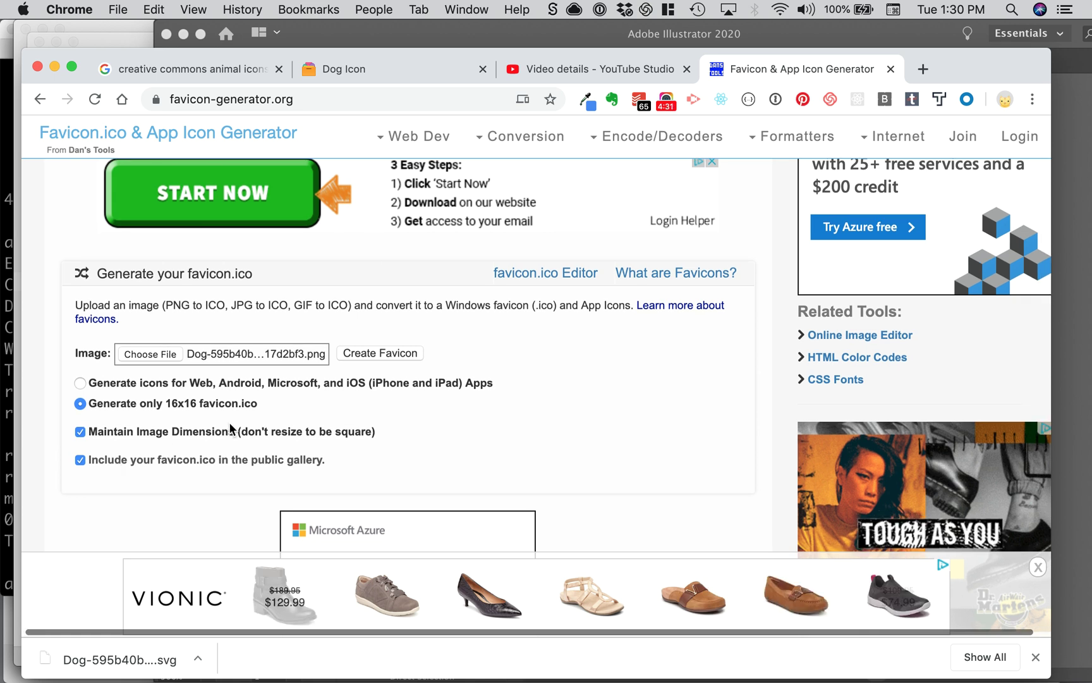
left_click(116, 459)
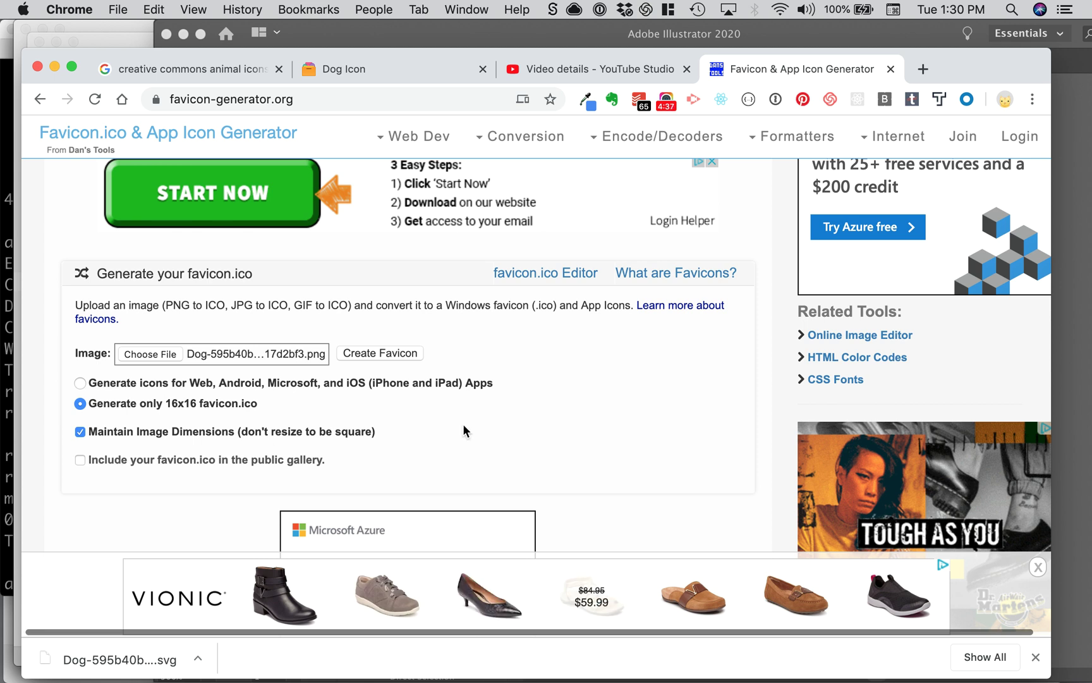
scroll(464, 430, "down", 3)
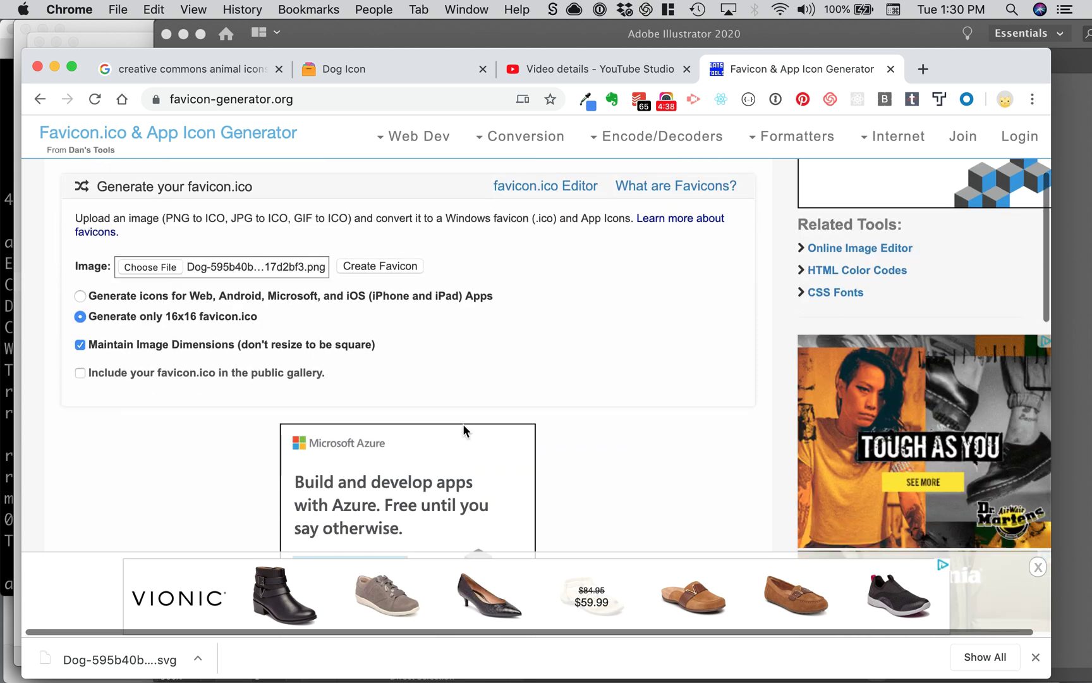
left_click(400, 253)
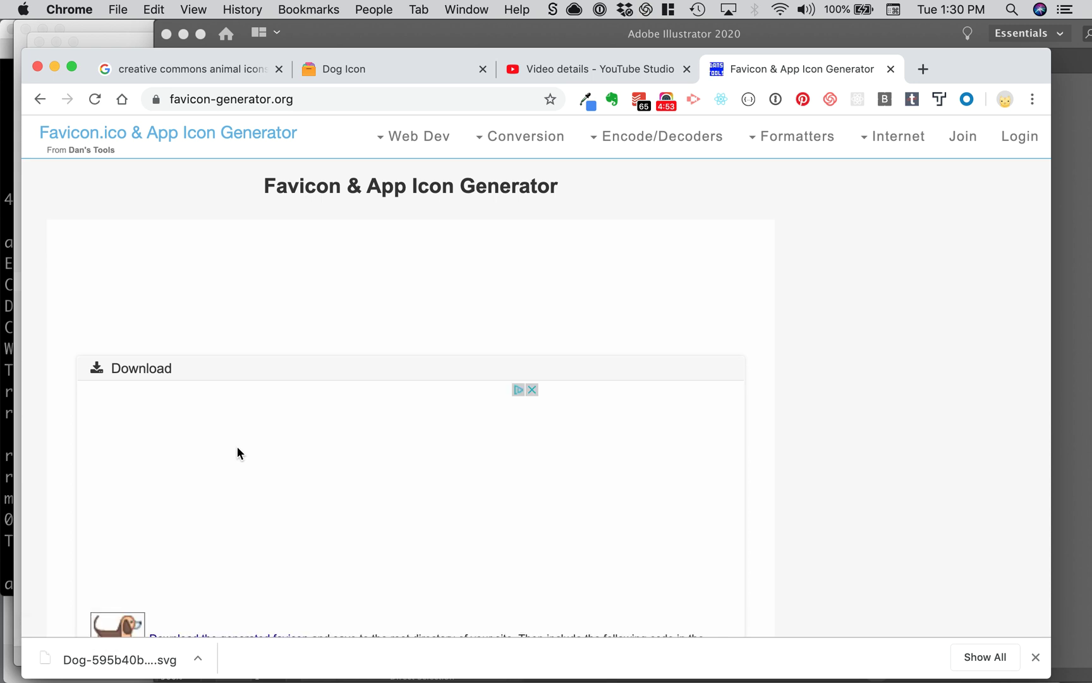
Download favicon.ico (1,150 B) and copy both favicon <link> lines from the code box.
scroll(702, 463, "down", 5)
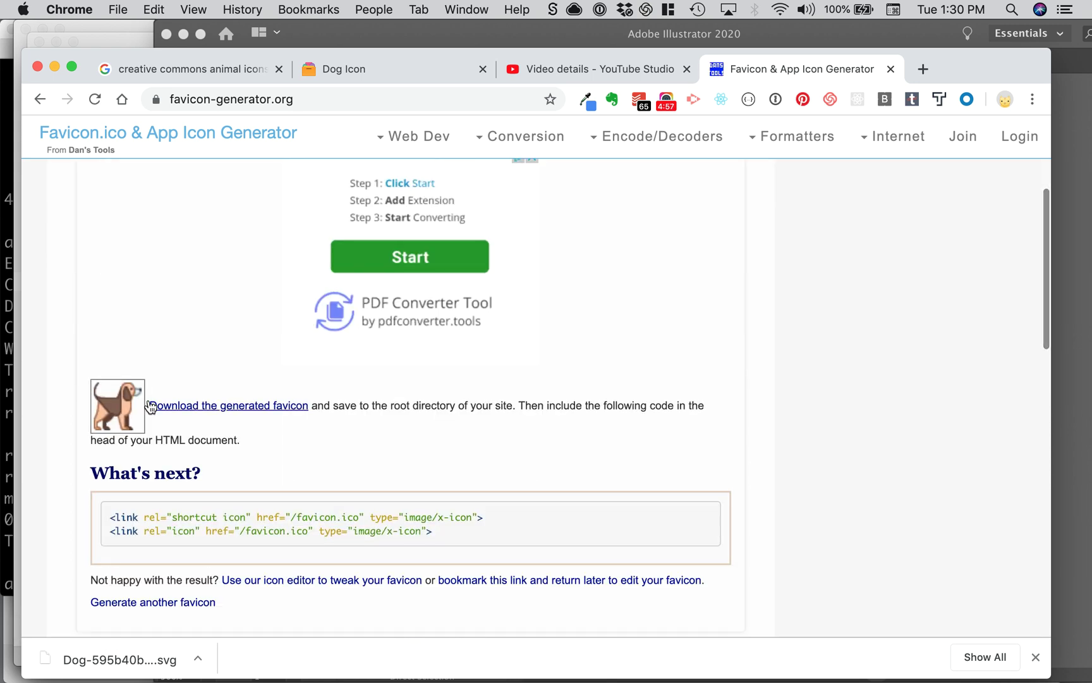
left_click(229, 409)
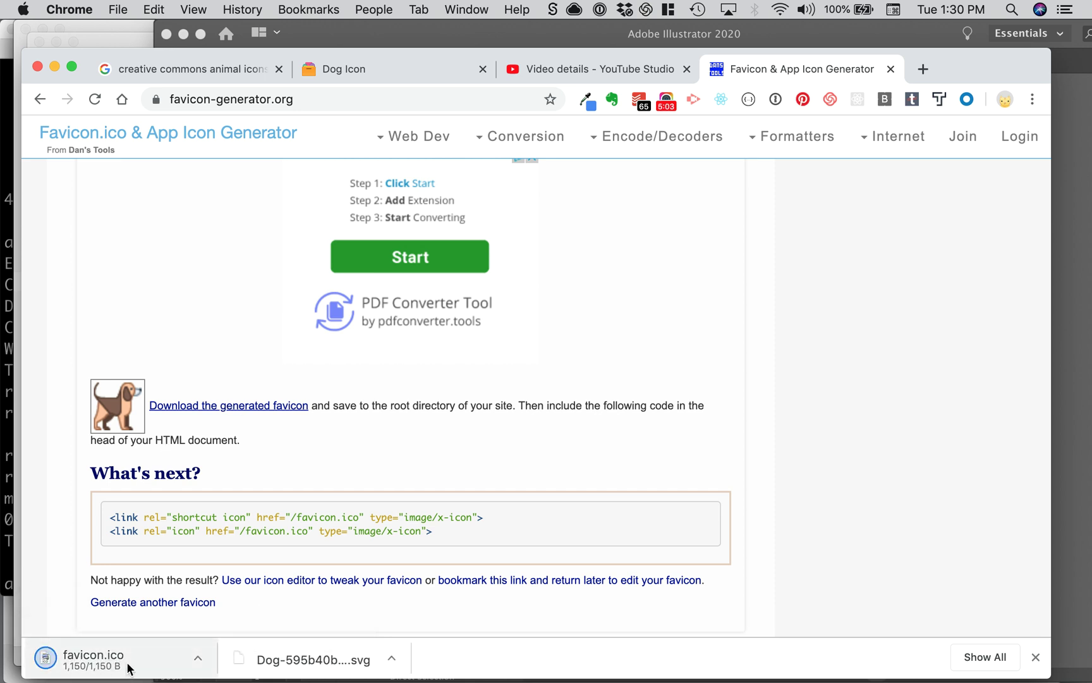
left_click_drag(435, 532, 112, 514)
key("super+c")
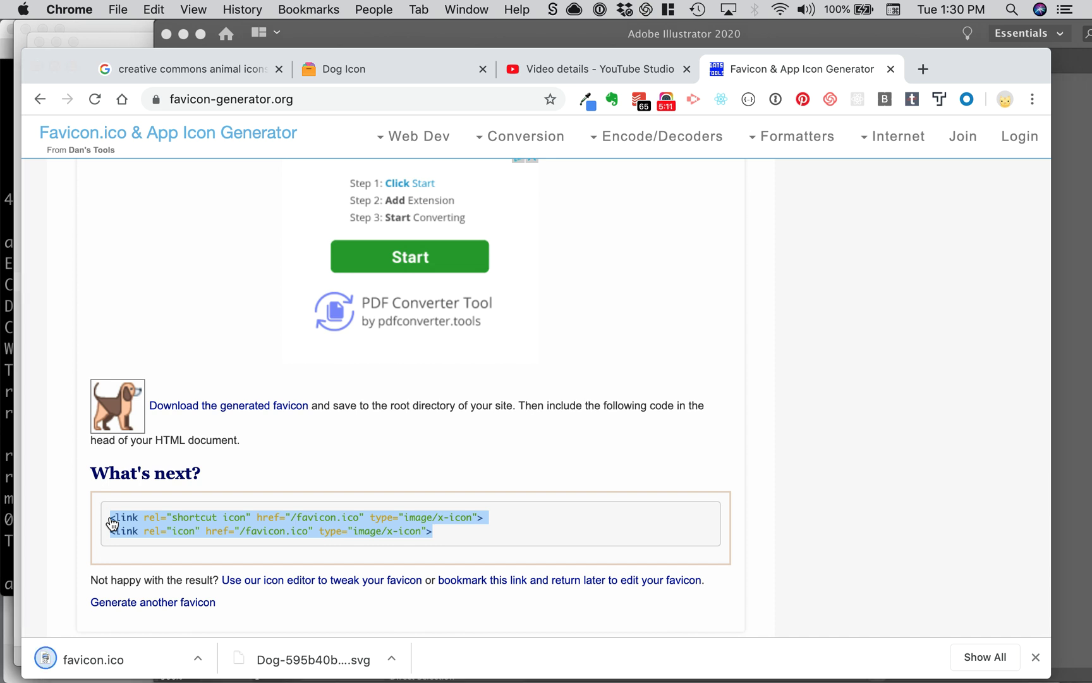
key("super+Tab")
In index.html, replace the old favicon link lines 11–12 with the copied link lines.
left_click(125, 389)
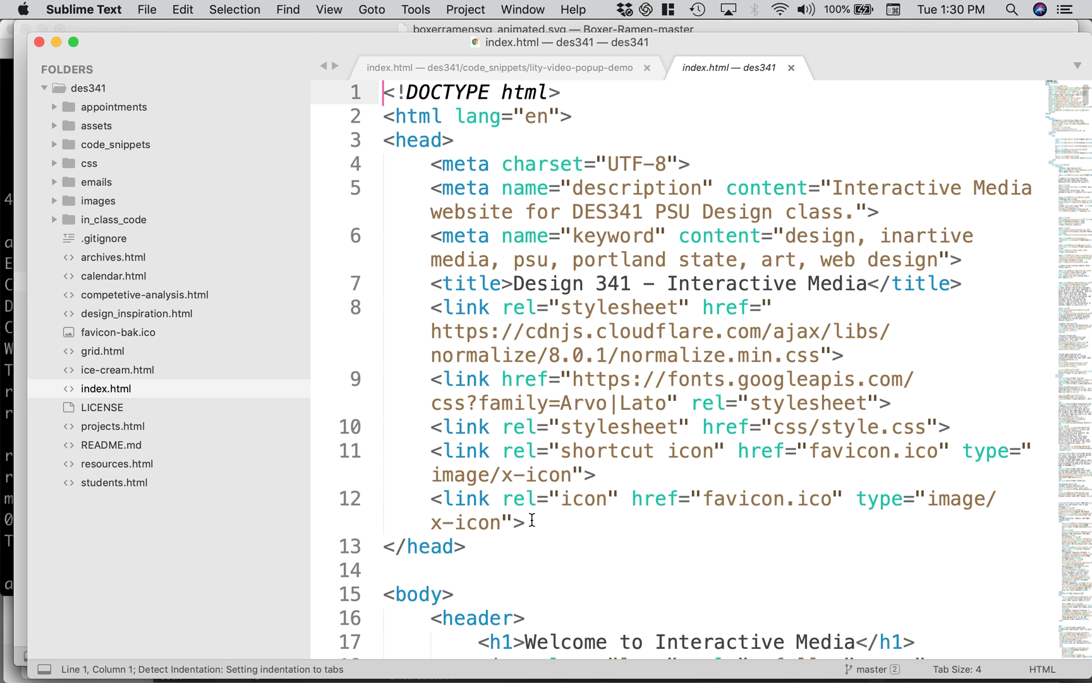
left_click_drag(532, 520, 414, 444)
key("BackSpace")
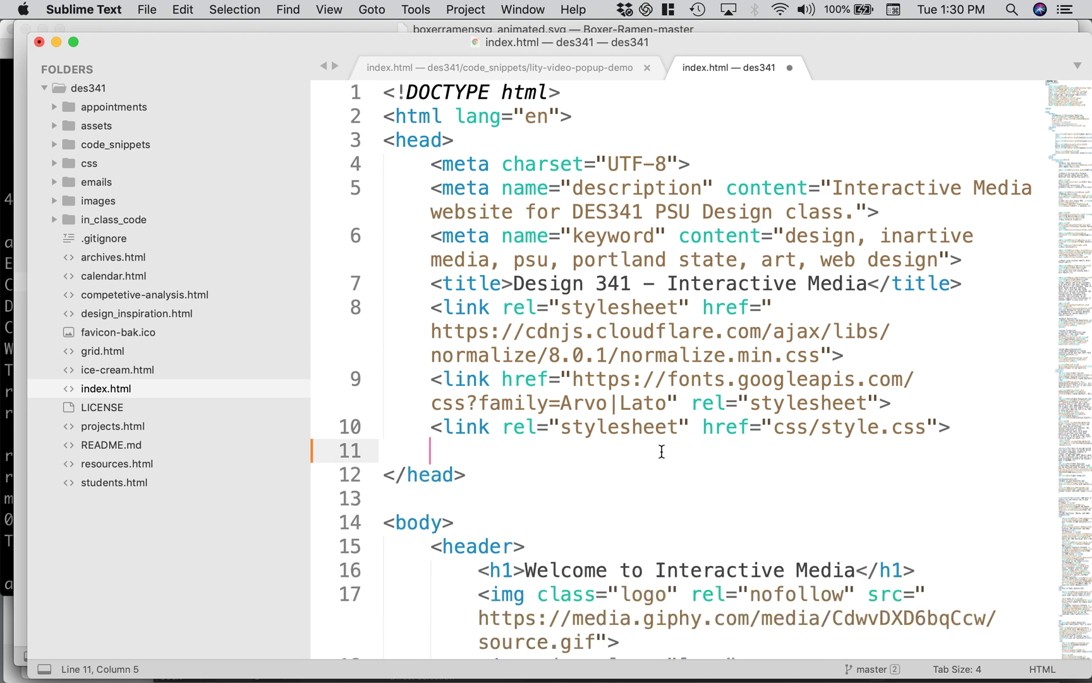
key("super+v")
Remove the leading '/' from both favicon.ico hrefs, indent line 12, and save index.html.
left_click(817, 451)
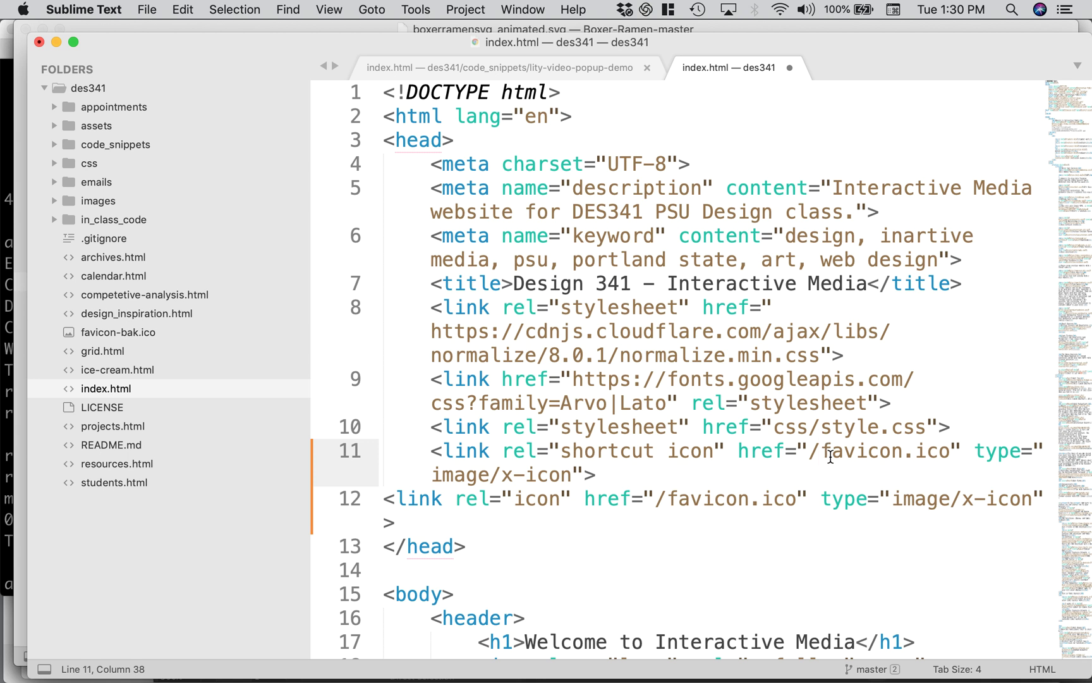
key("BackSpace")
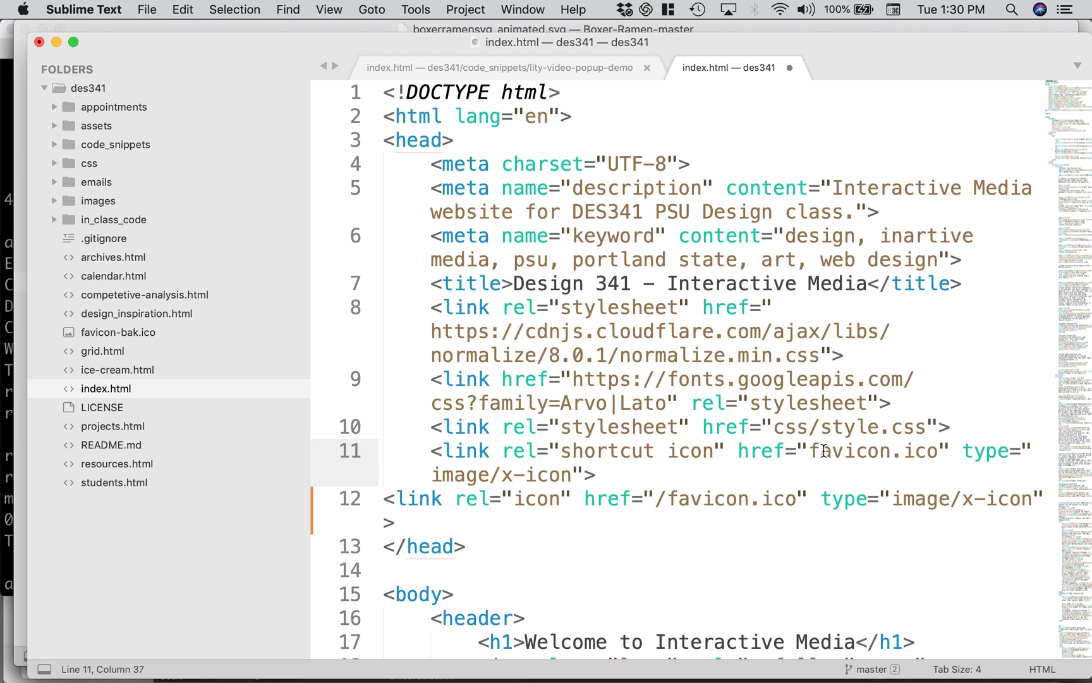
left_click(663, 500)
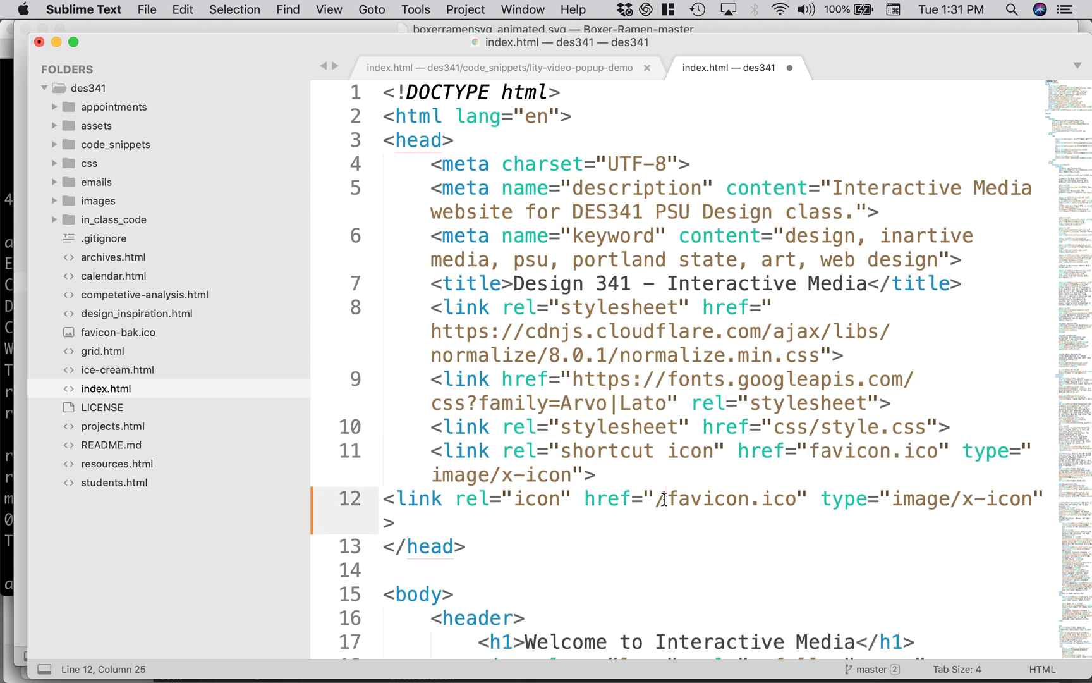
key("BackSpace")
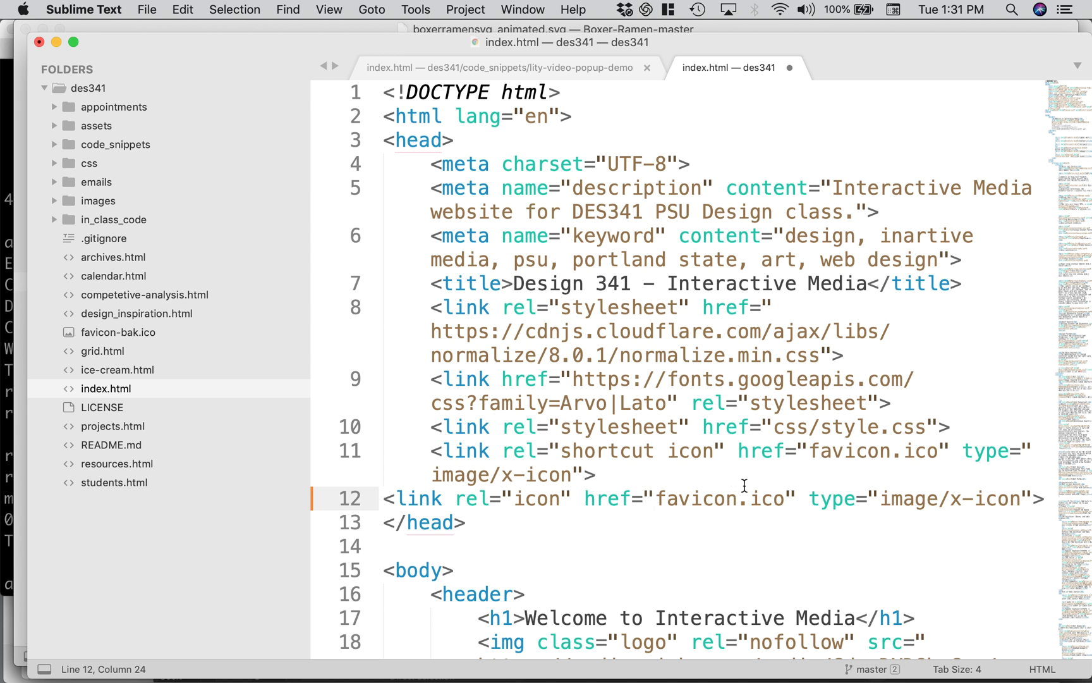
key("super+Left")
key("Tab")
left_click(702, 450)
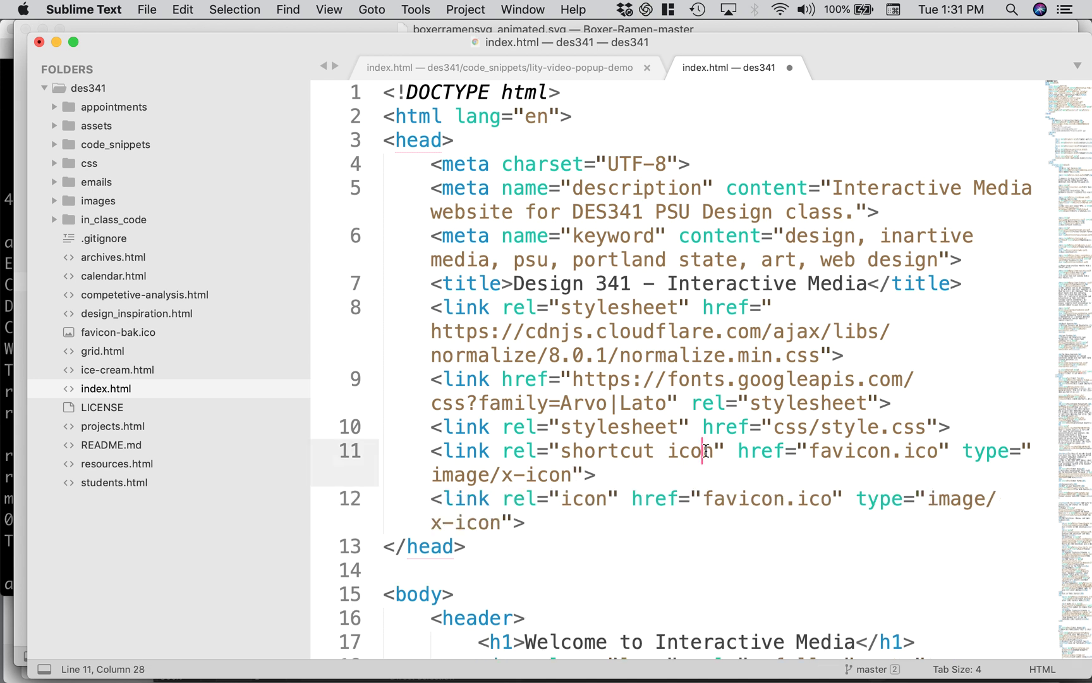
left_click_drag(584, 500, 594, 501)
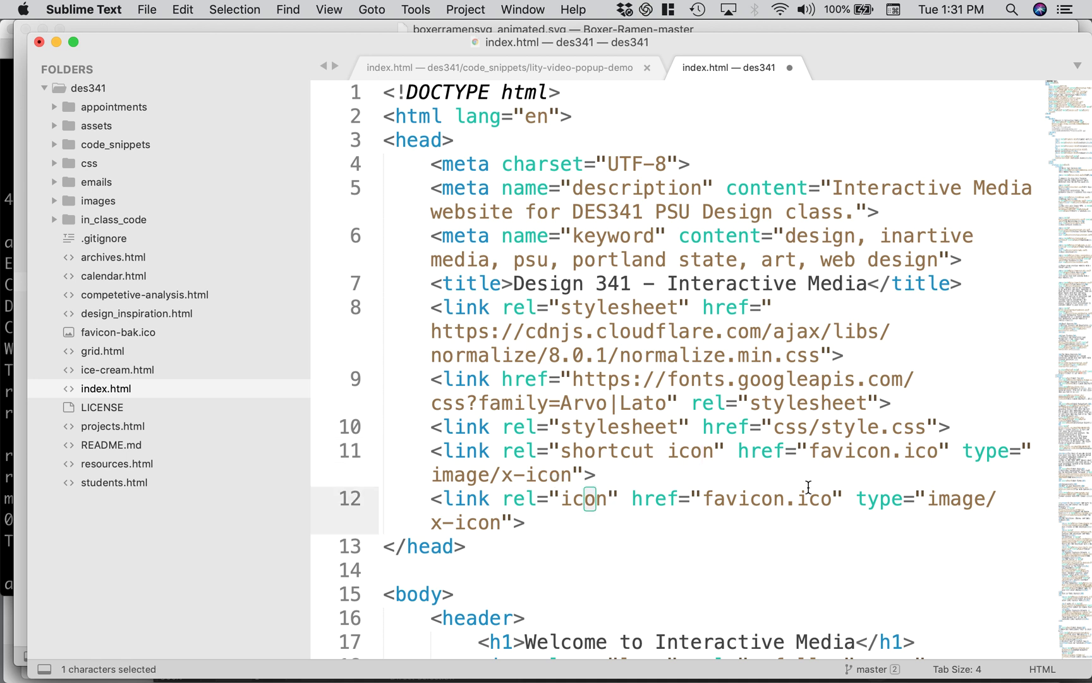
key("super+s")
Show the Downloads folder in a Finder window and move it aside.
key("super+Tab")
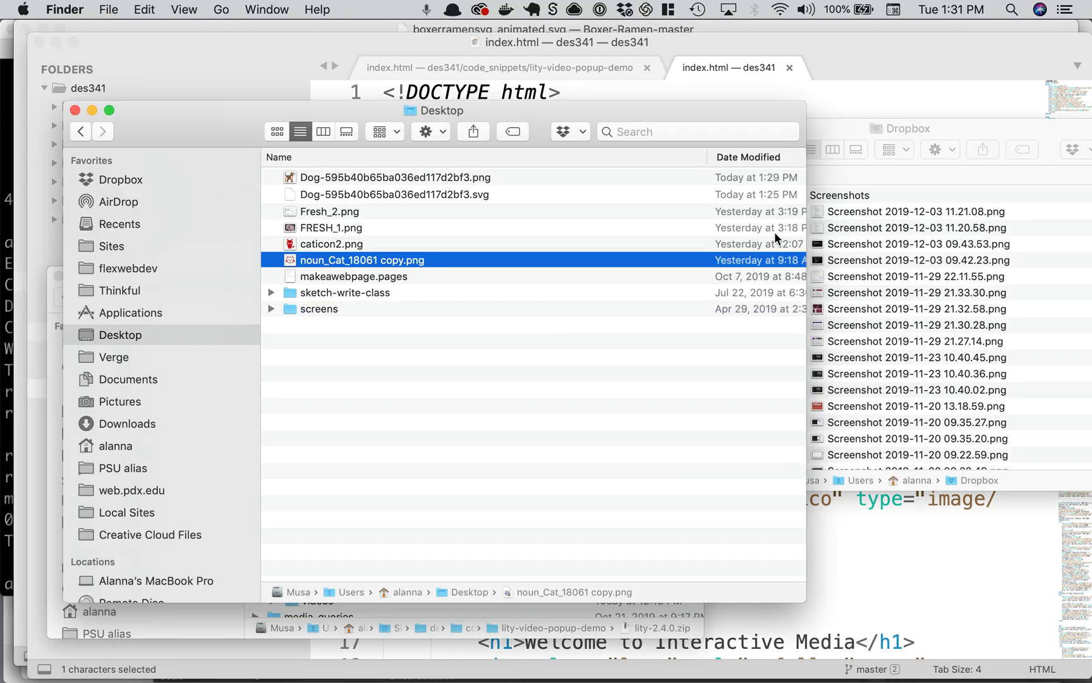
left_click(365, 330)
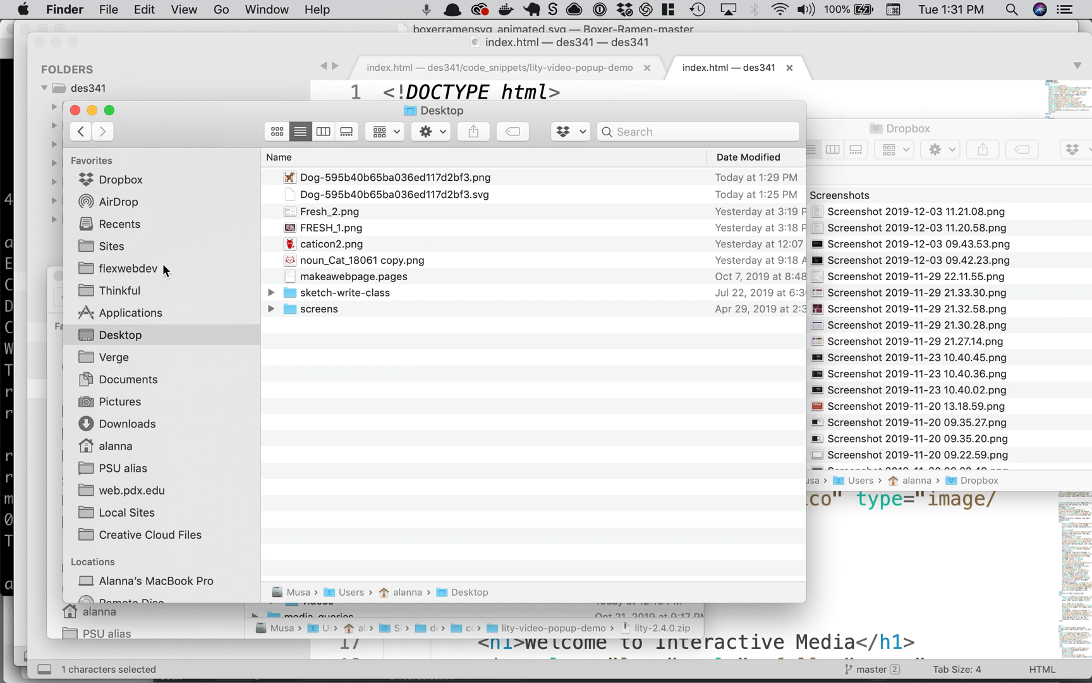
left_click(130, 423)
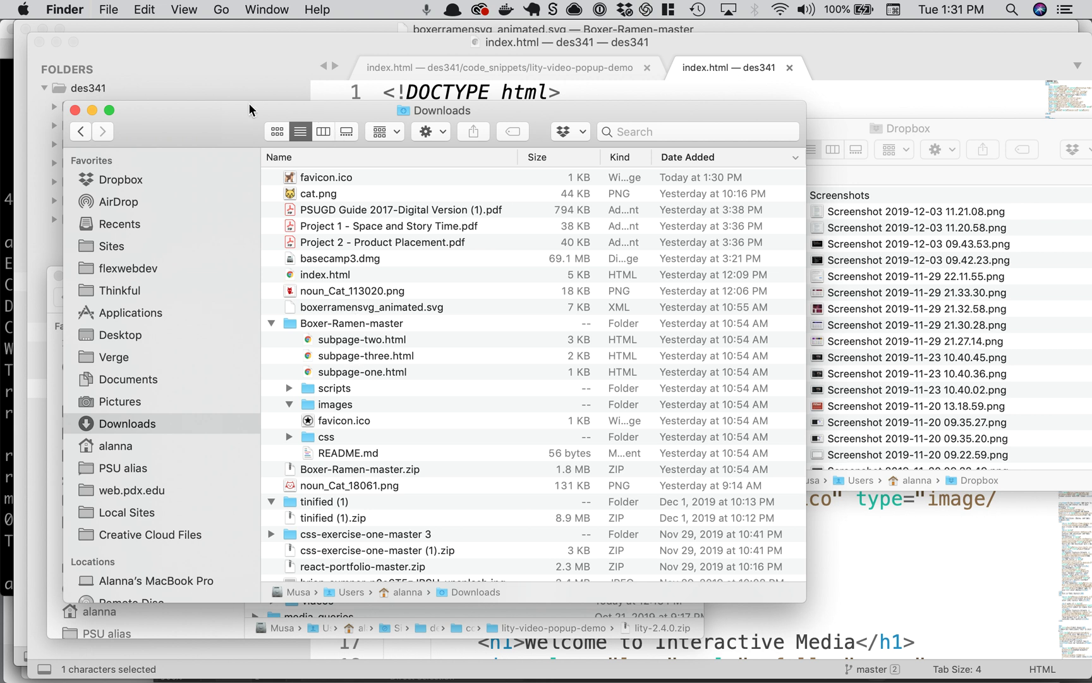
key("super+n")
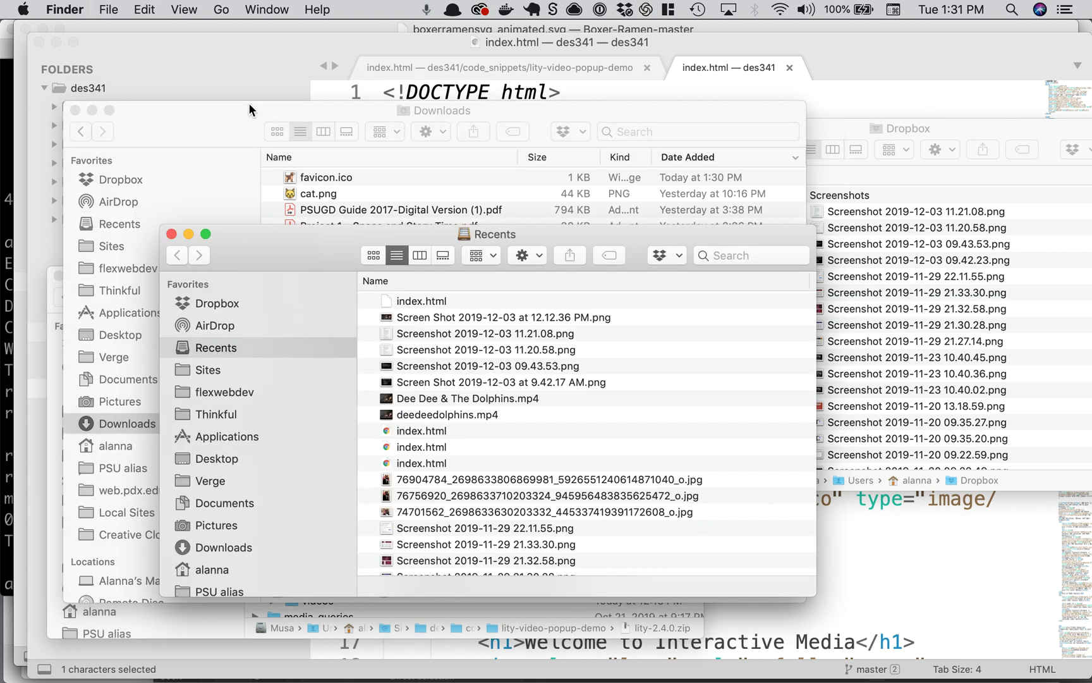
key("super+w")
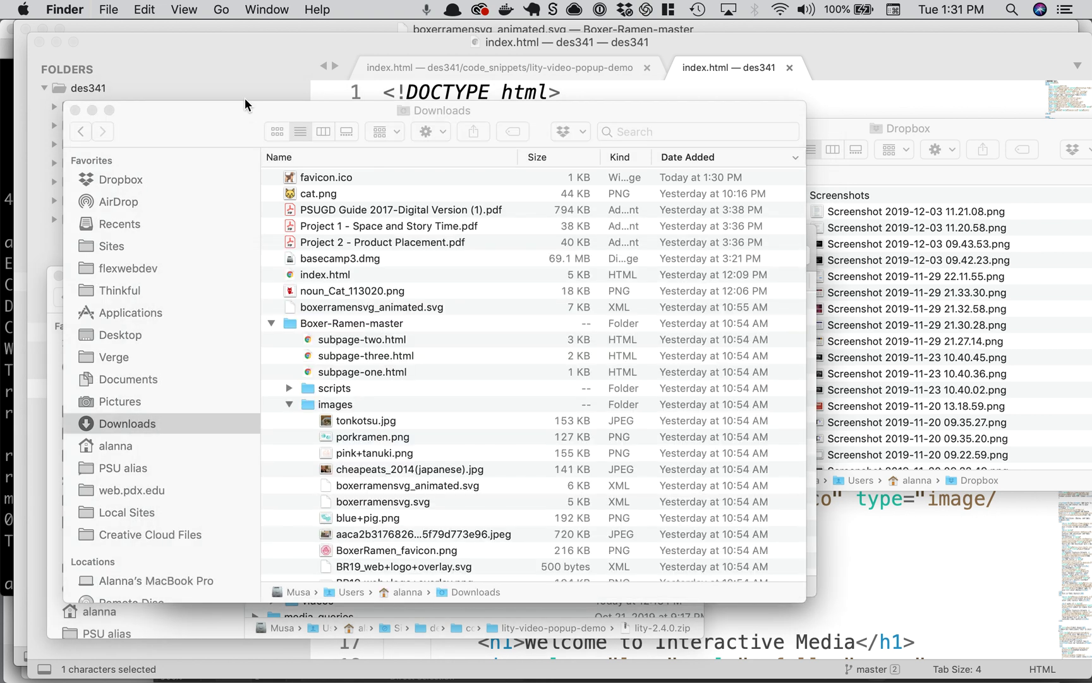
left_click_drag(244, 101, 596, 163)
Open the Sites > des341 folder in a second Finder window beside index.html.
left_click(462, 307)
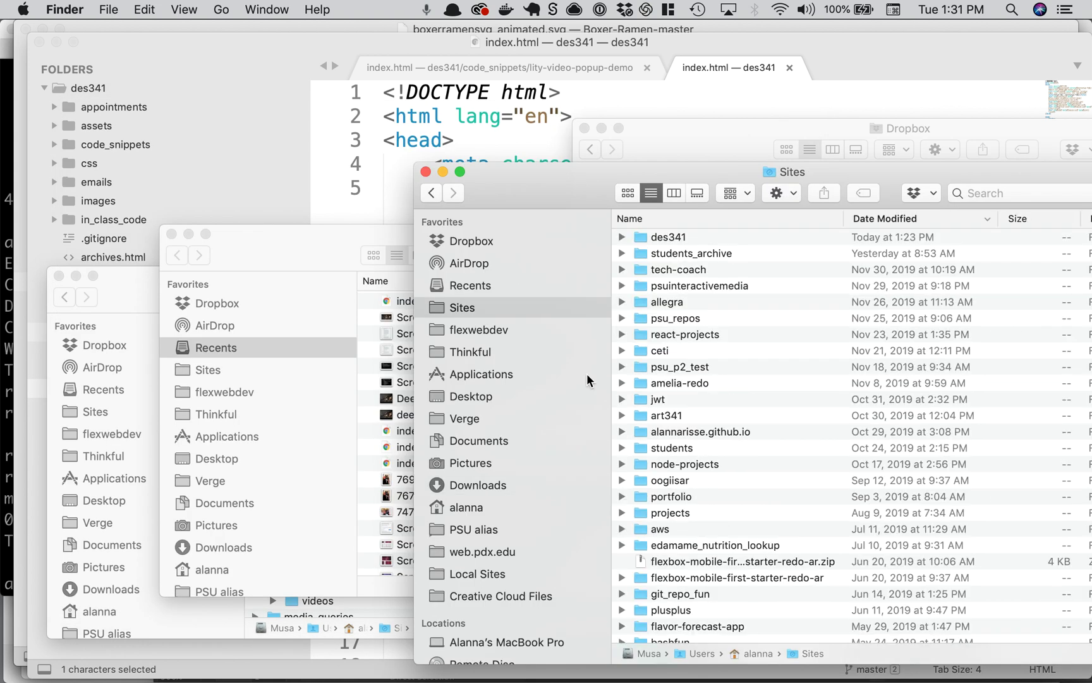
left_click(677, 238)
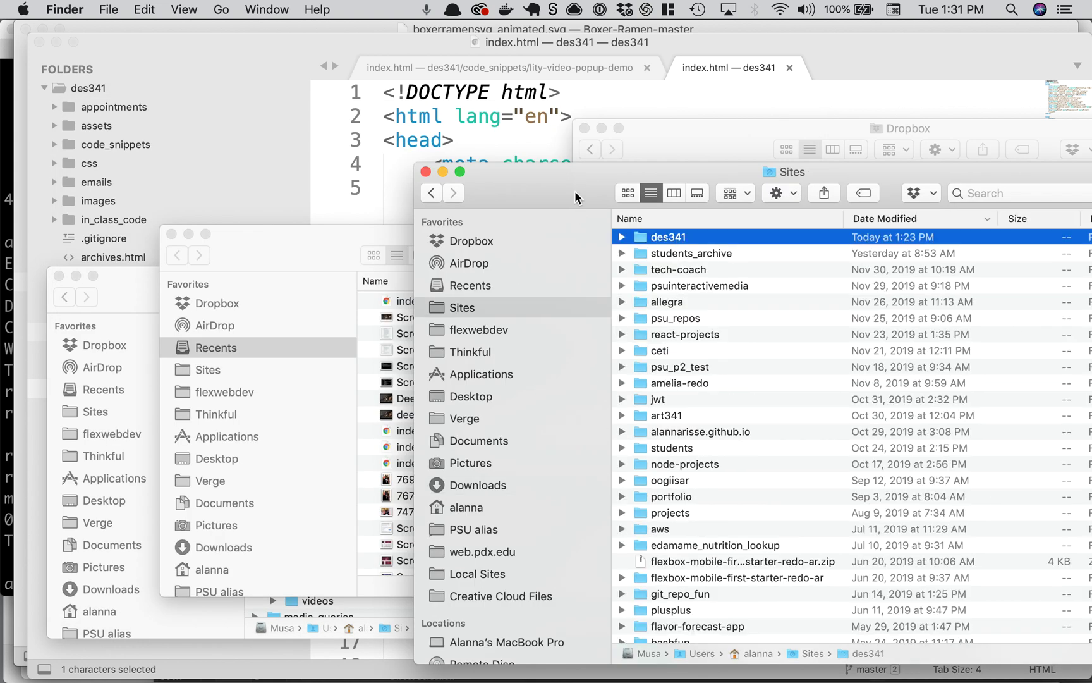
key("super+Down")
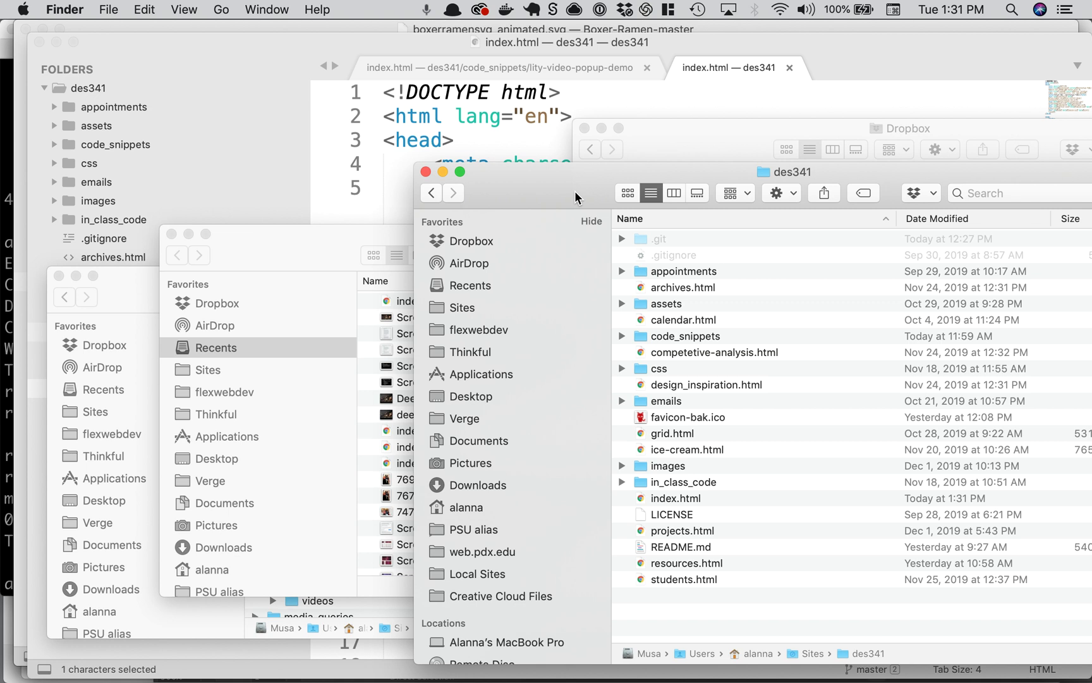
left_click_drag(575, 190, 668, 102)
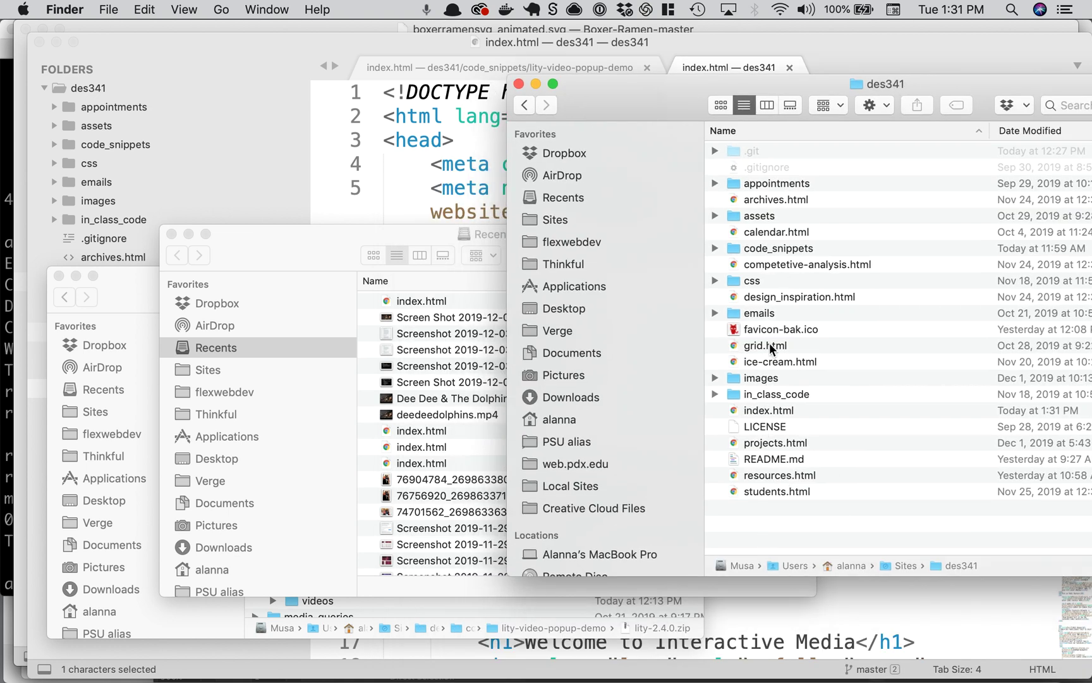
left_click(767, 409)
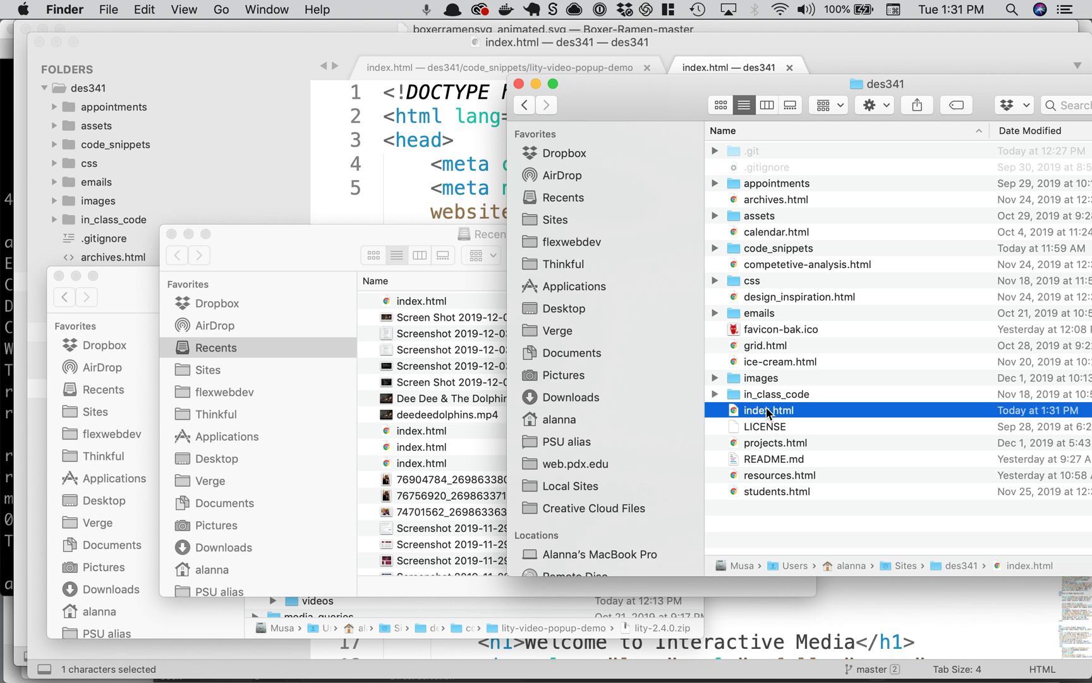
left_click(762, 519)
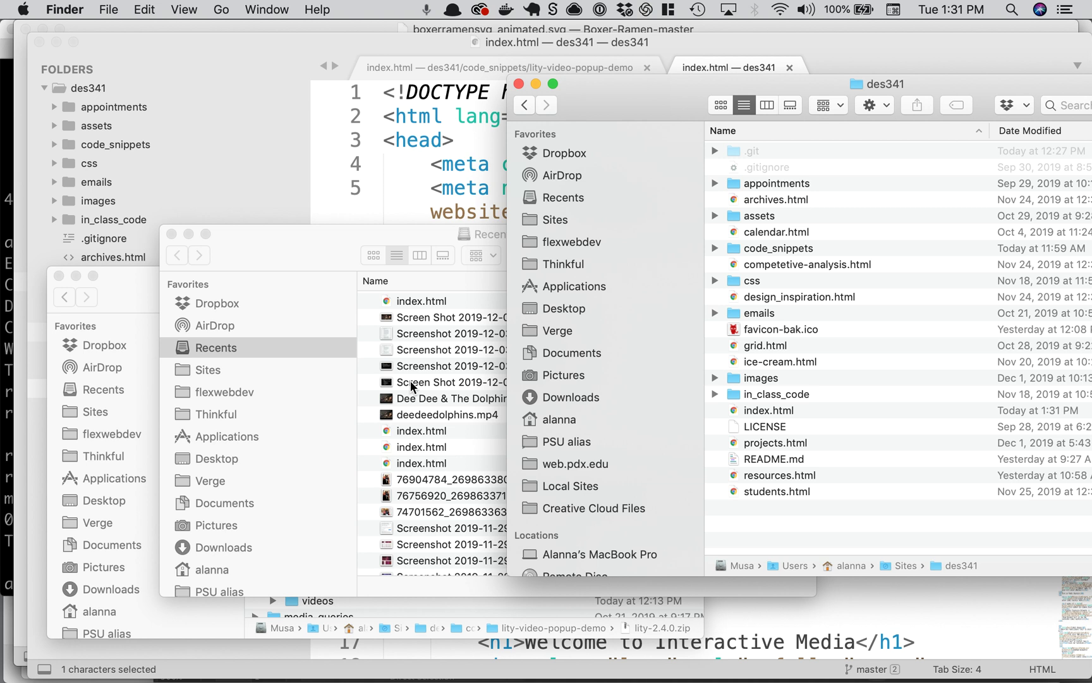
Drag the downloaded favicon.ico from Downloads into the des341 folder.
left_click(248, 344)
left_click(230, 546)
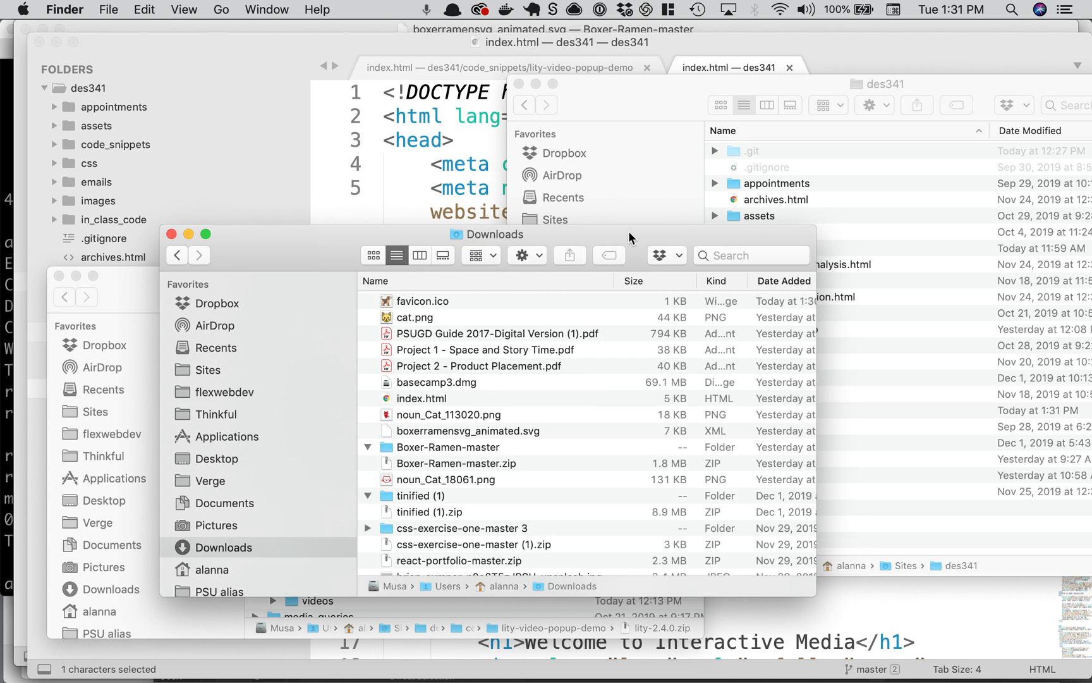
left_click_drag(628, 230, 500, 208)
left_click(296, 279)
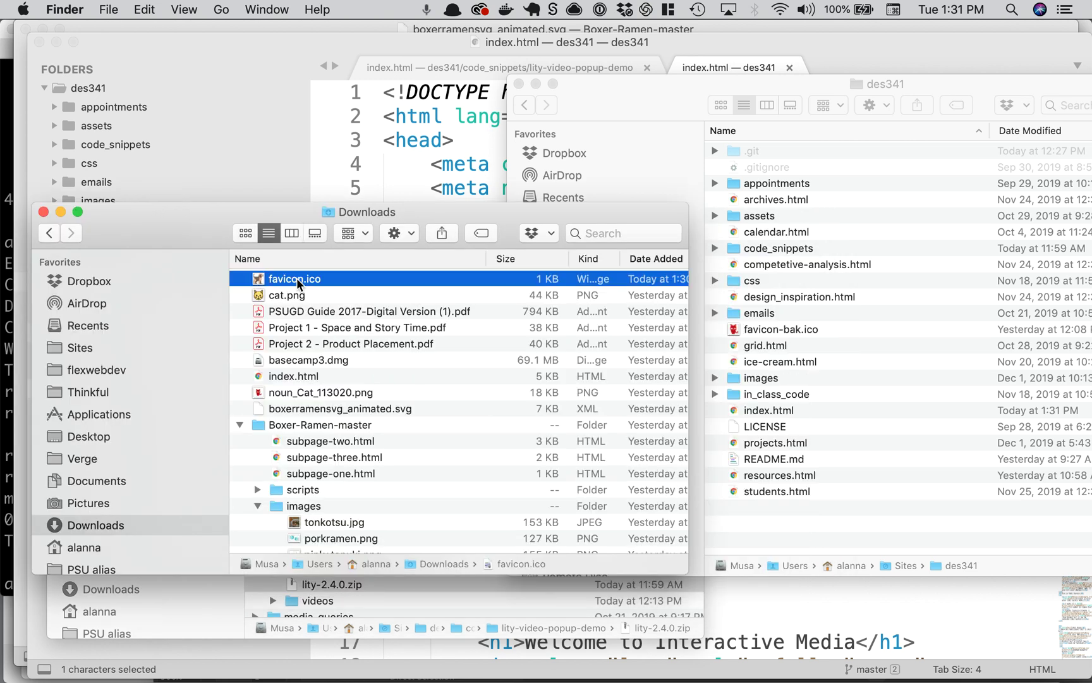
left_click_drag(296, 277, 789, 525)
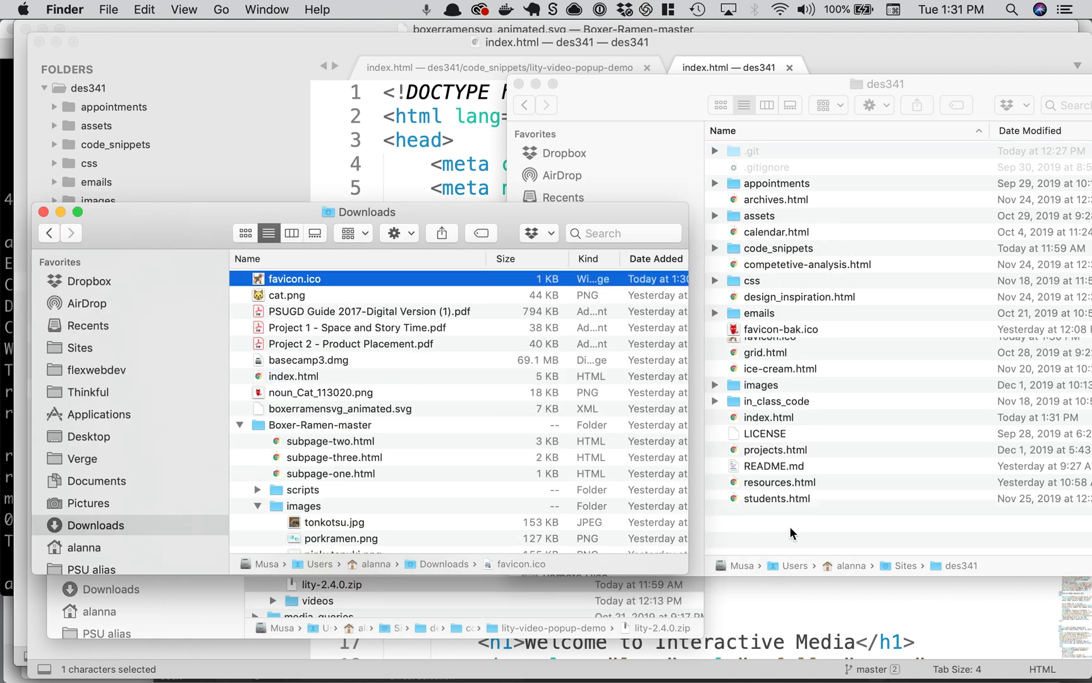
Open index.html from Sublime Text in Chrome to see the dog favicon in the tab.
left_click(435, 186)
right_click(659, 304)
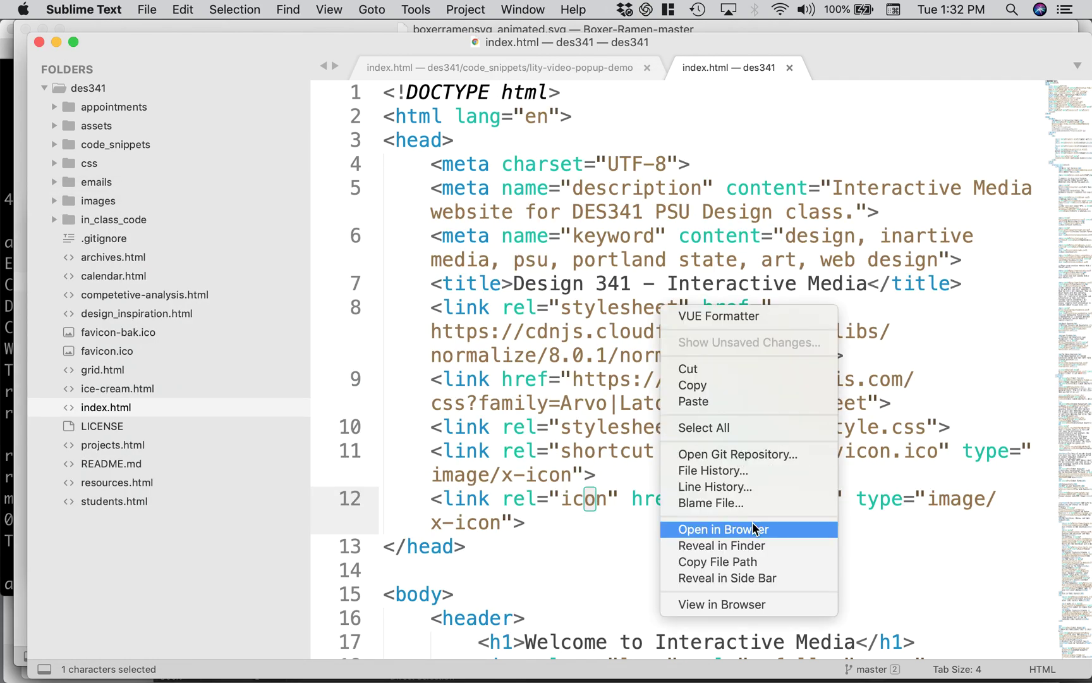
left_click(753, 529)
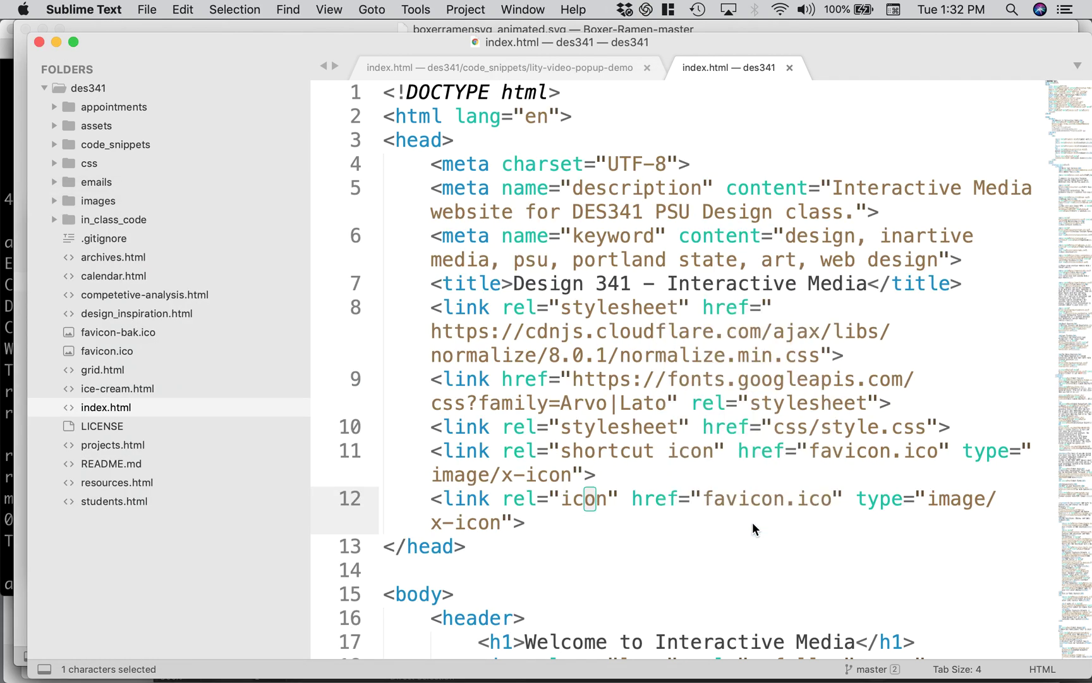
key("super+Tab")
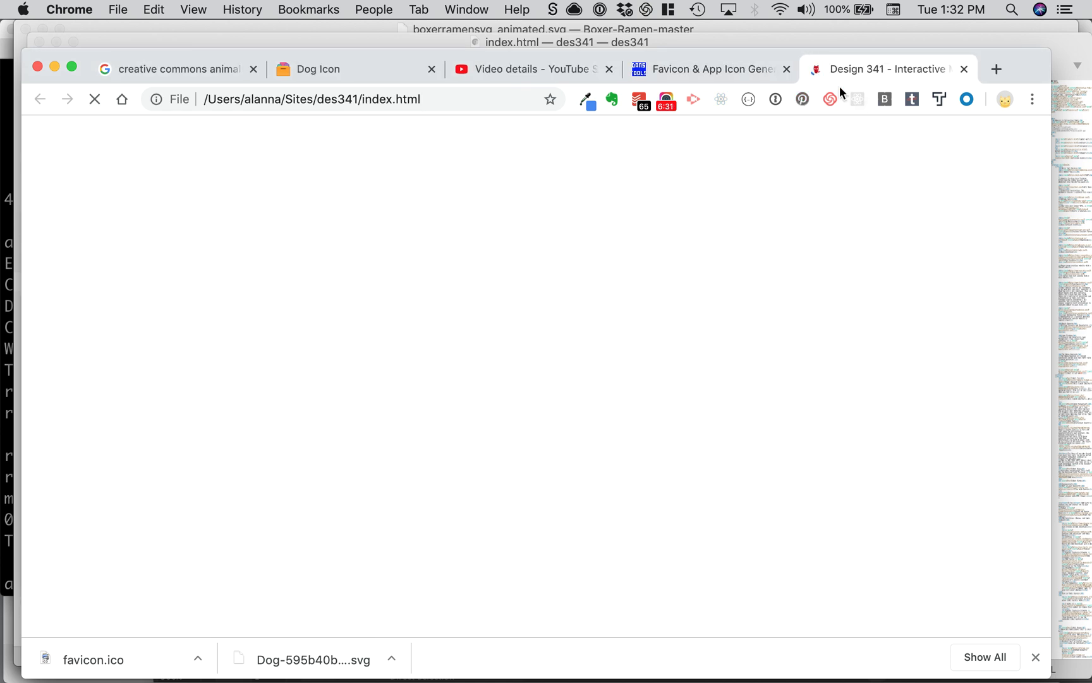